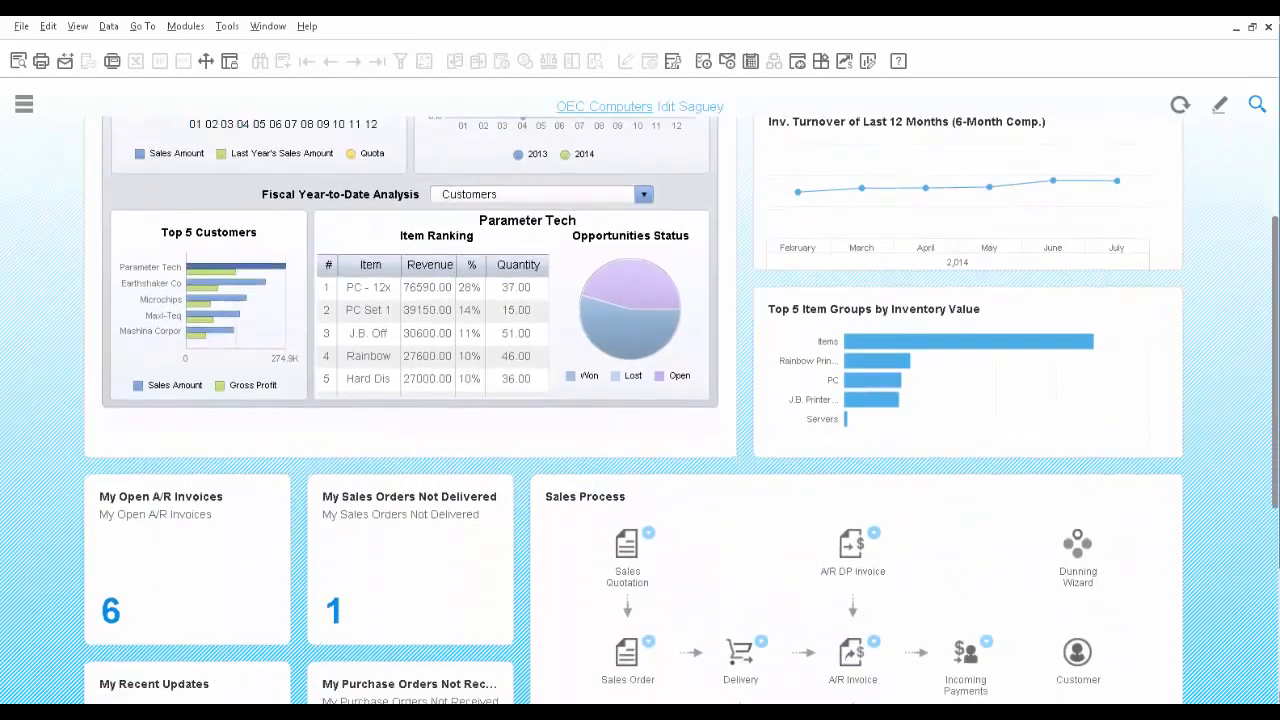
# Review the dashboard, show Earthshaker Co's item ranking in Sales Analysis, and switch the Fiscal Year-to-Date Analysis to Sales Employees
pyautogui.scroll(-4, 640, 410)
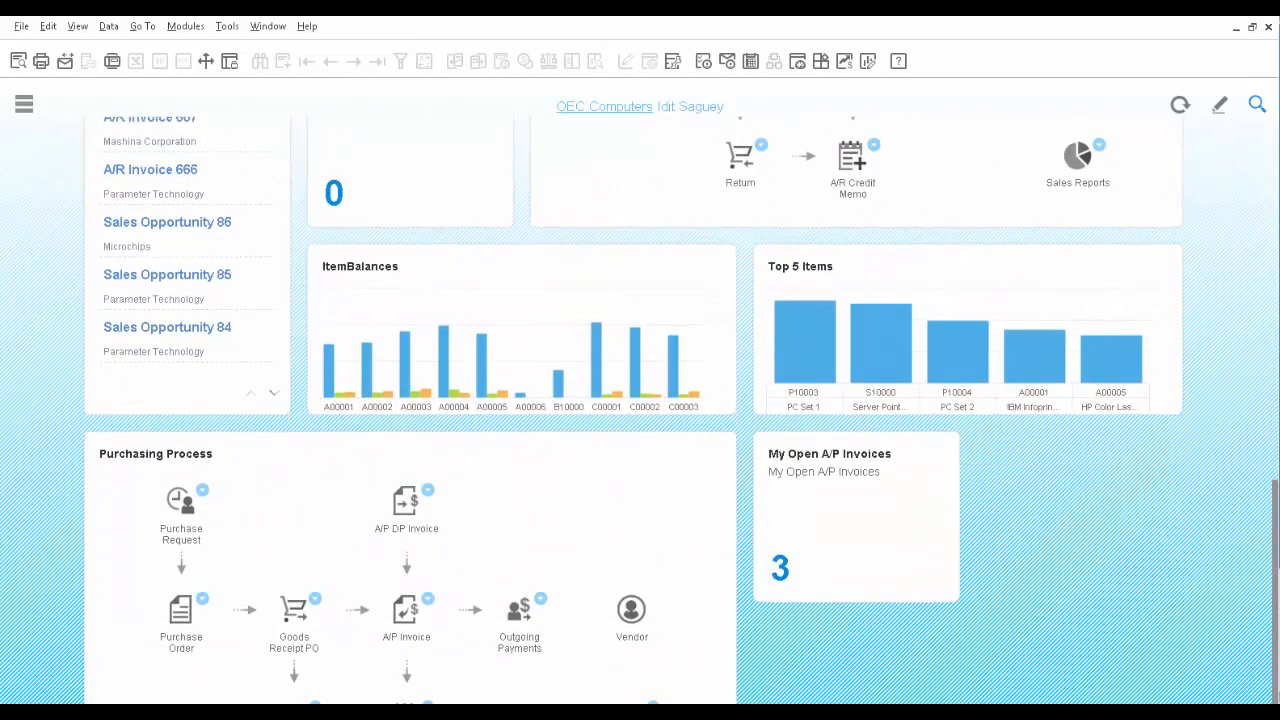
pyautogui.scroll(4, 640, 410)
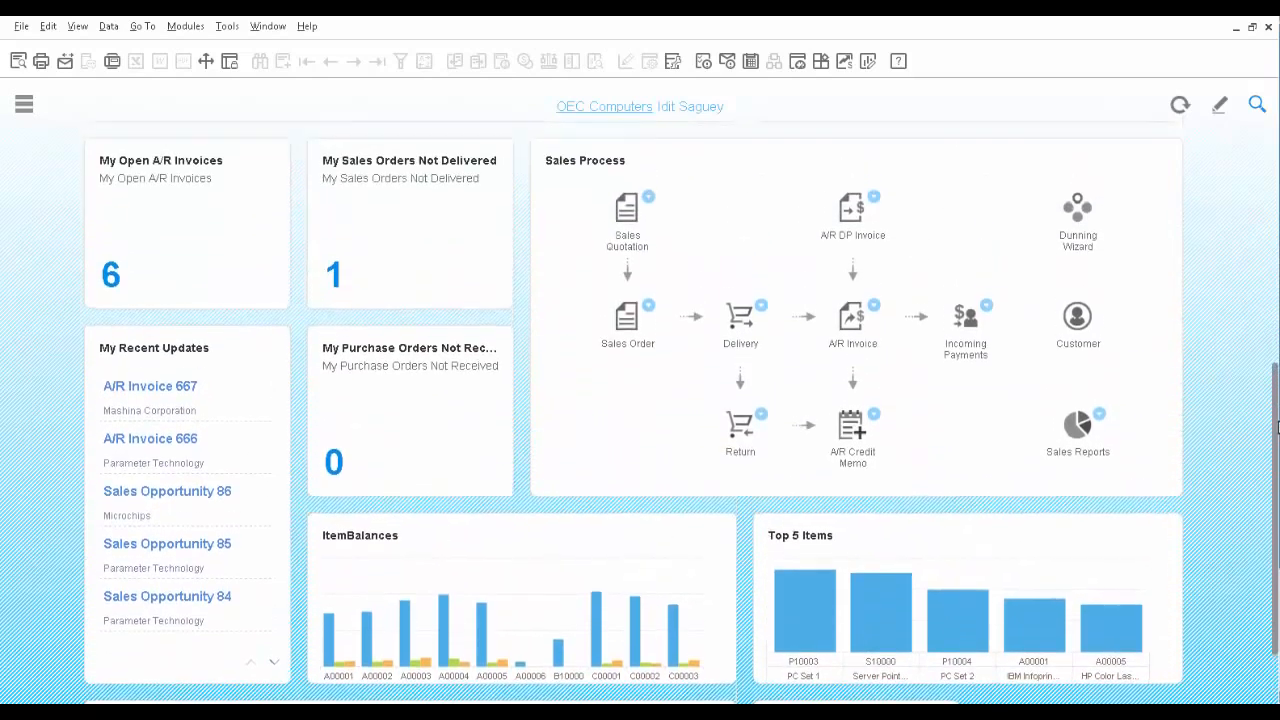
pyautogui.moveTo(1278, 369); pyautogui.dragTo(1276, 123)
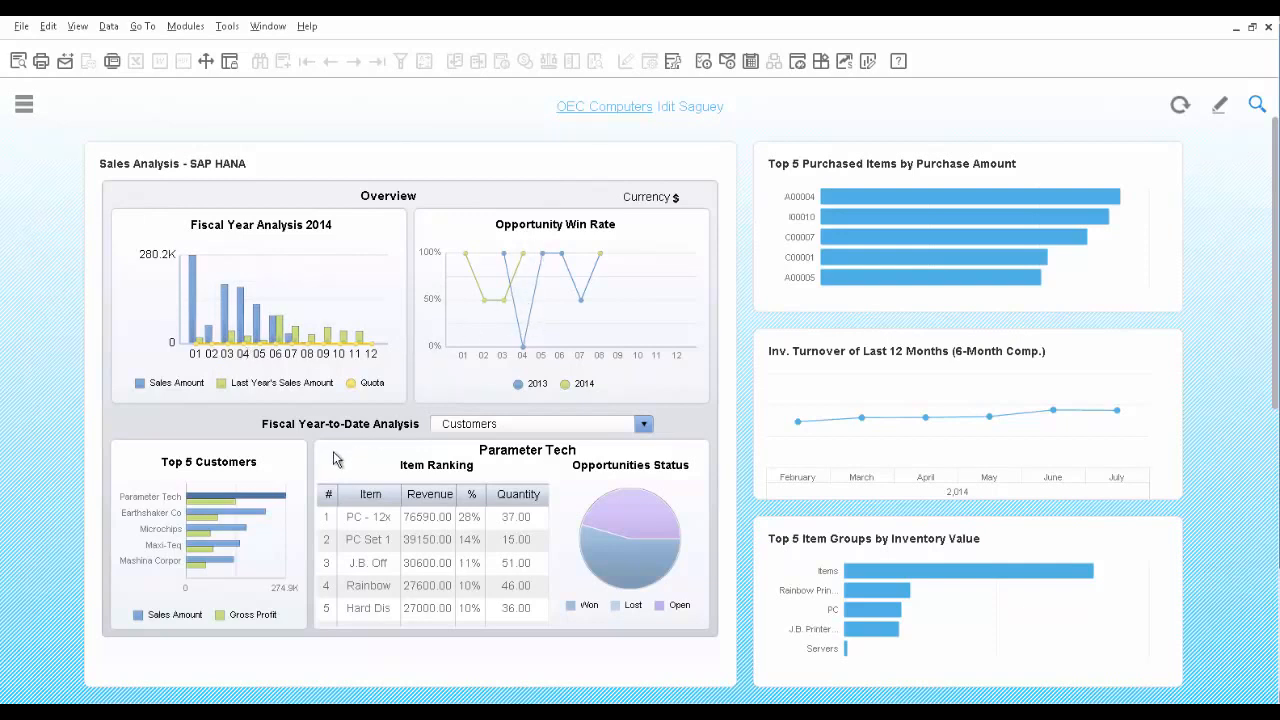
pyautogui.moveTo(224, 514)
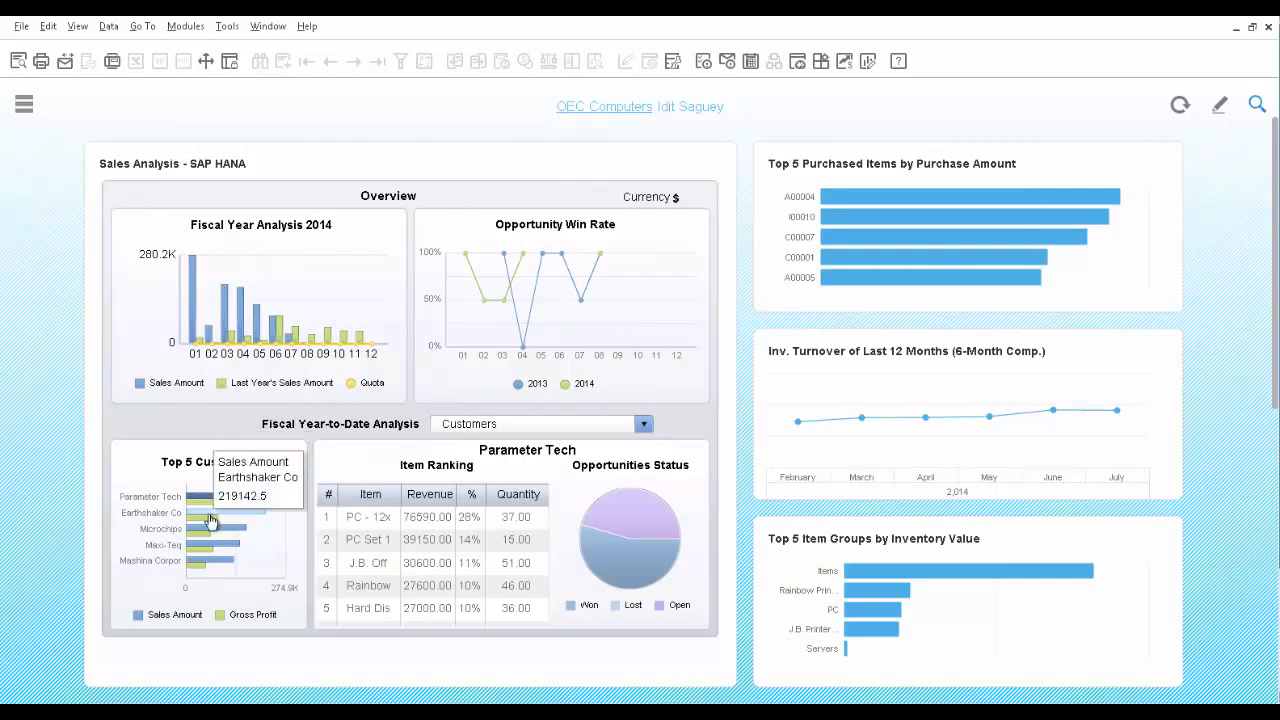
pyautogui.click(211, 517)
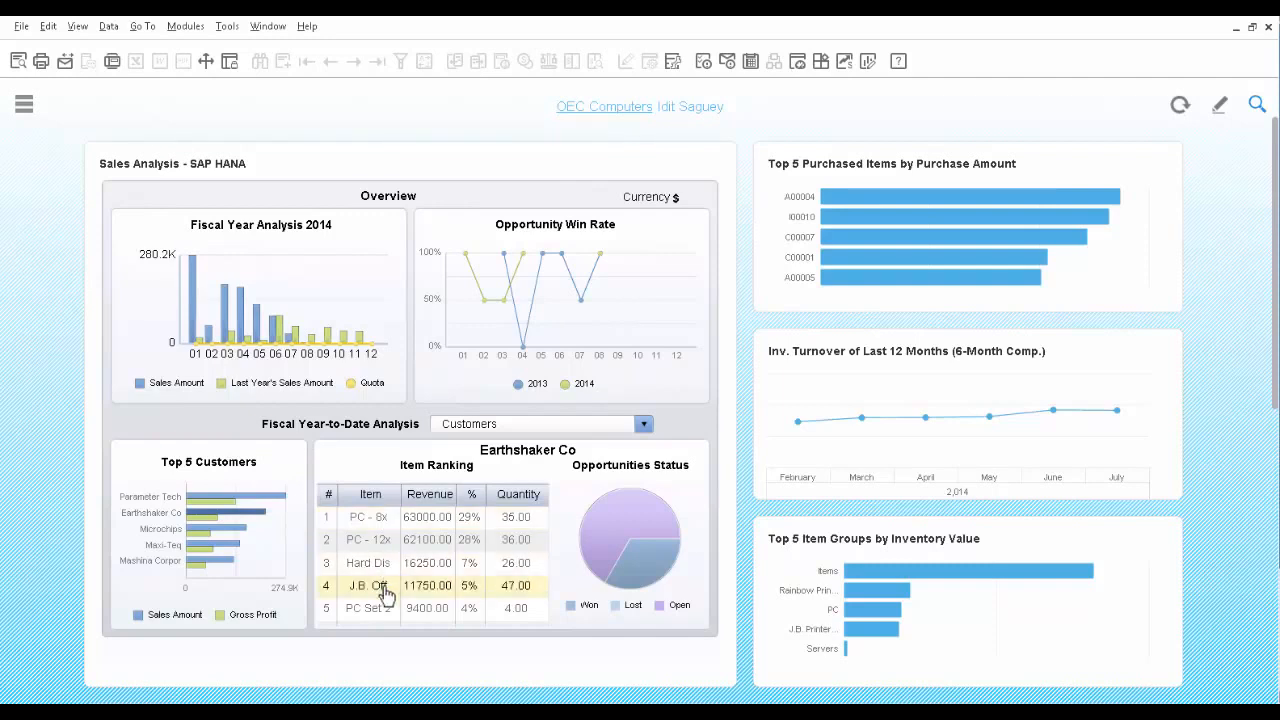
pyautogui.click(643, 428)
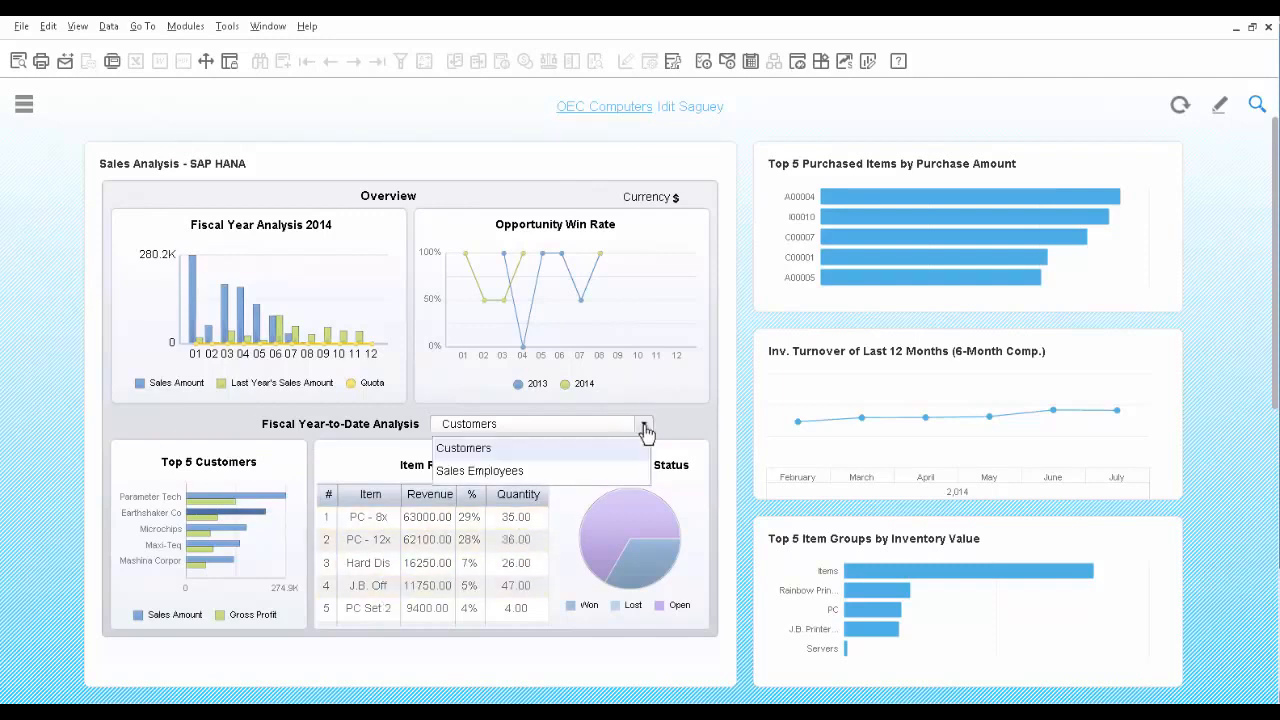
pyautogui.click(528, 475)
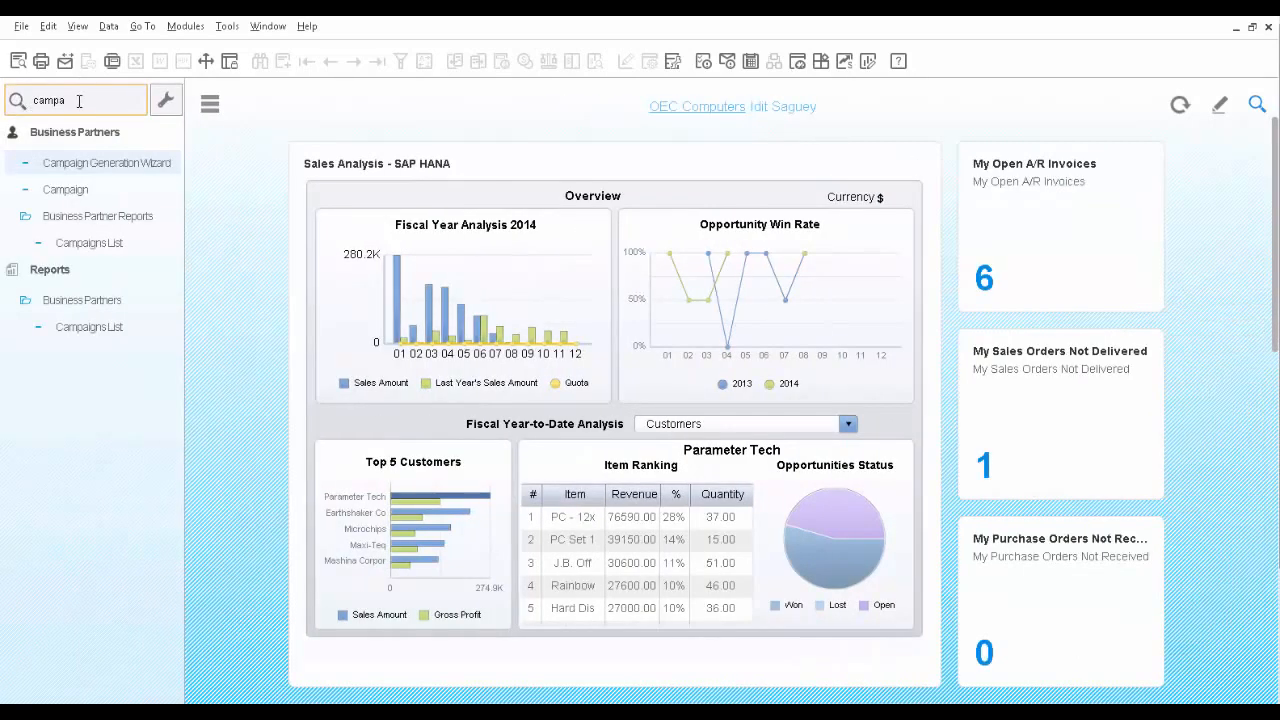
# Launch the Campaign Generation Wizard from the "campa" search results and continue to the campaign generation options
pyautogui.doubleClick(79, 101)
pyautogui.click(90, 161)
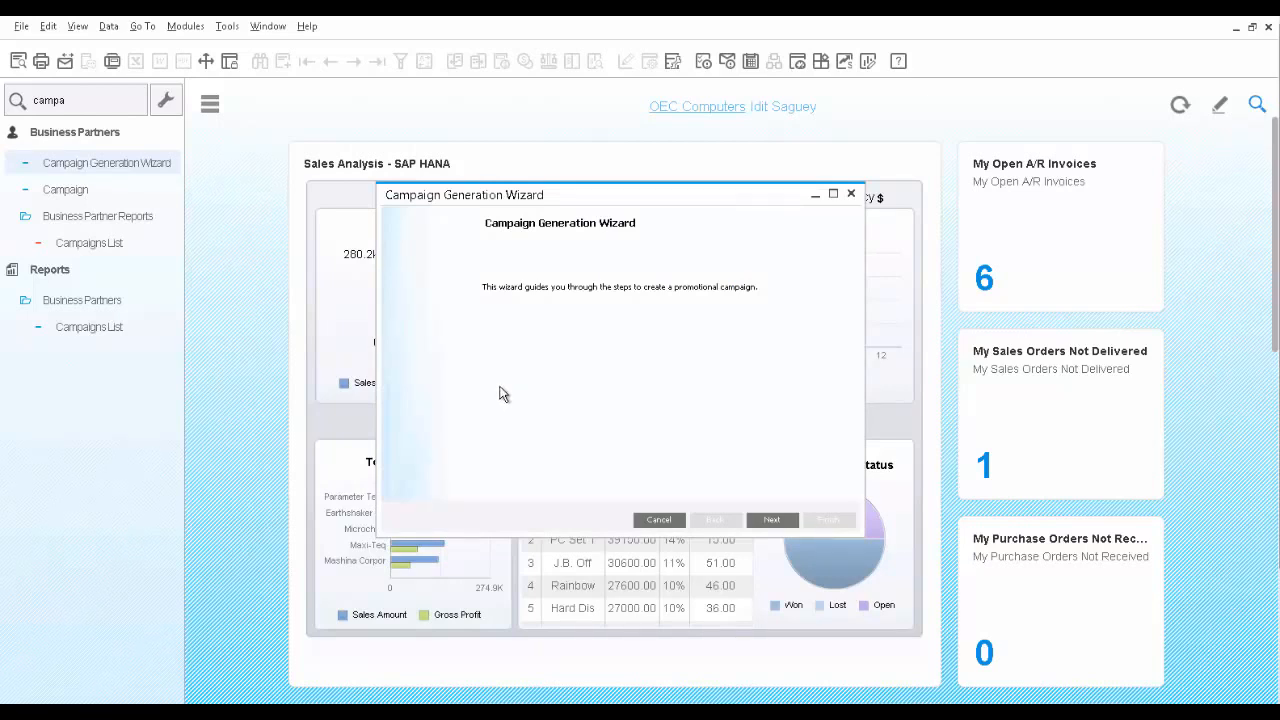
pyautogui.click(772, 520)
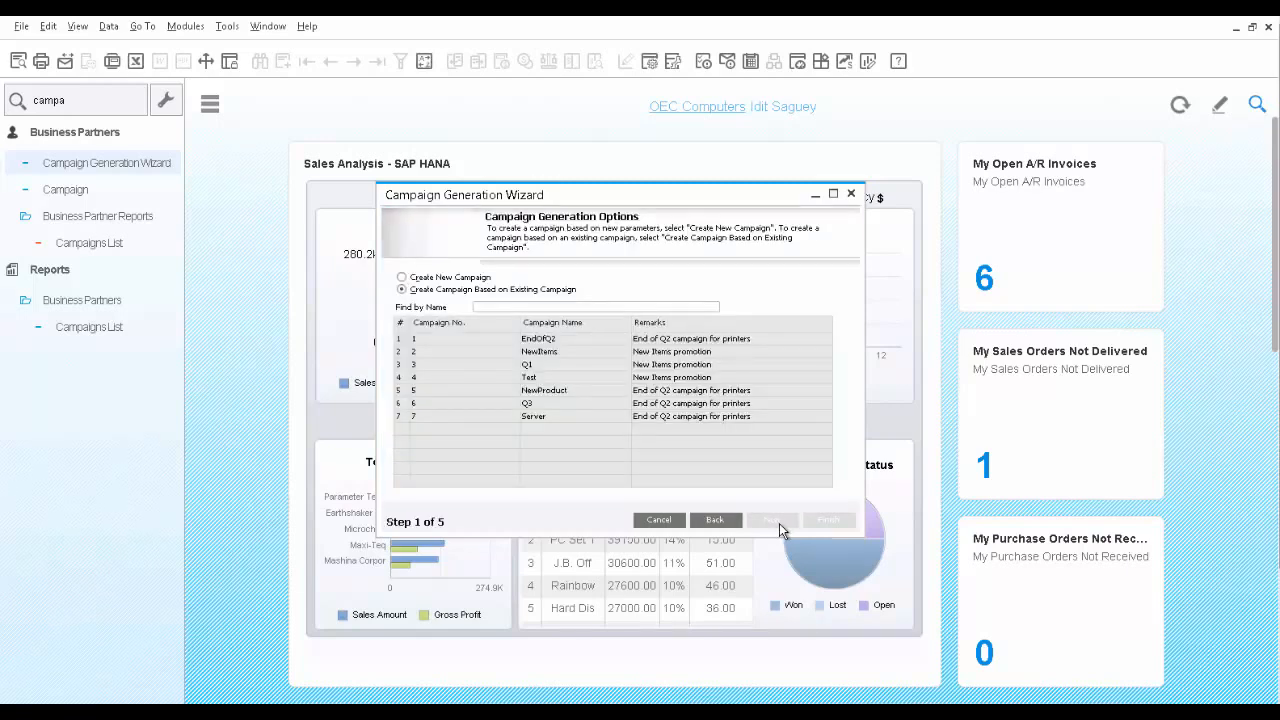
# Choose to create a new campaign, name it "New Printers Promotion", and continue to the campaign details
pyautogui.click(459, 277)
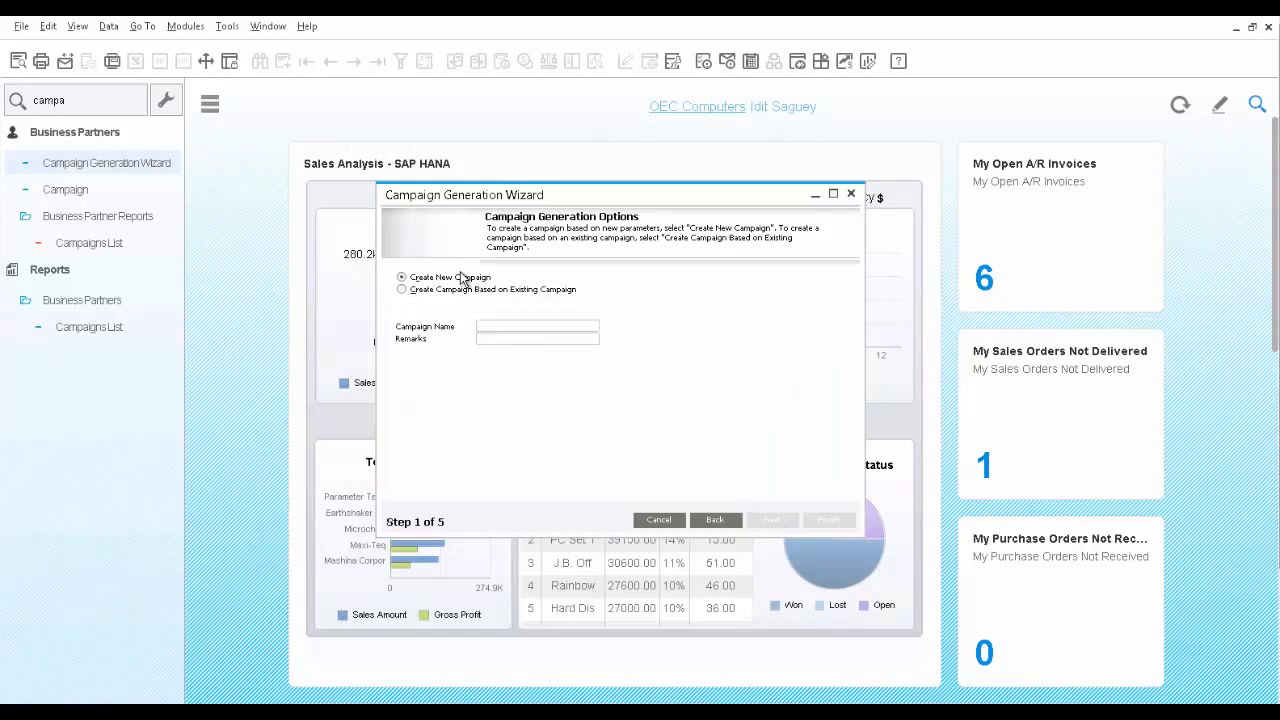
pyautogui.click(504, 329)
pyautogui.write('New Printers Promotion')
pyautogui.press('Tab')
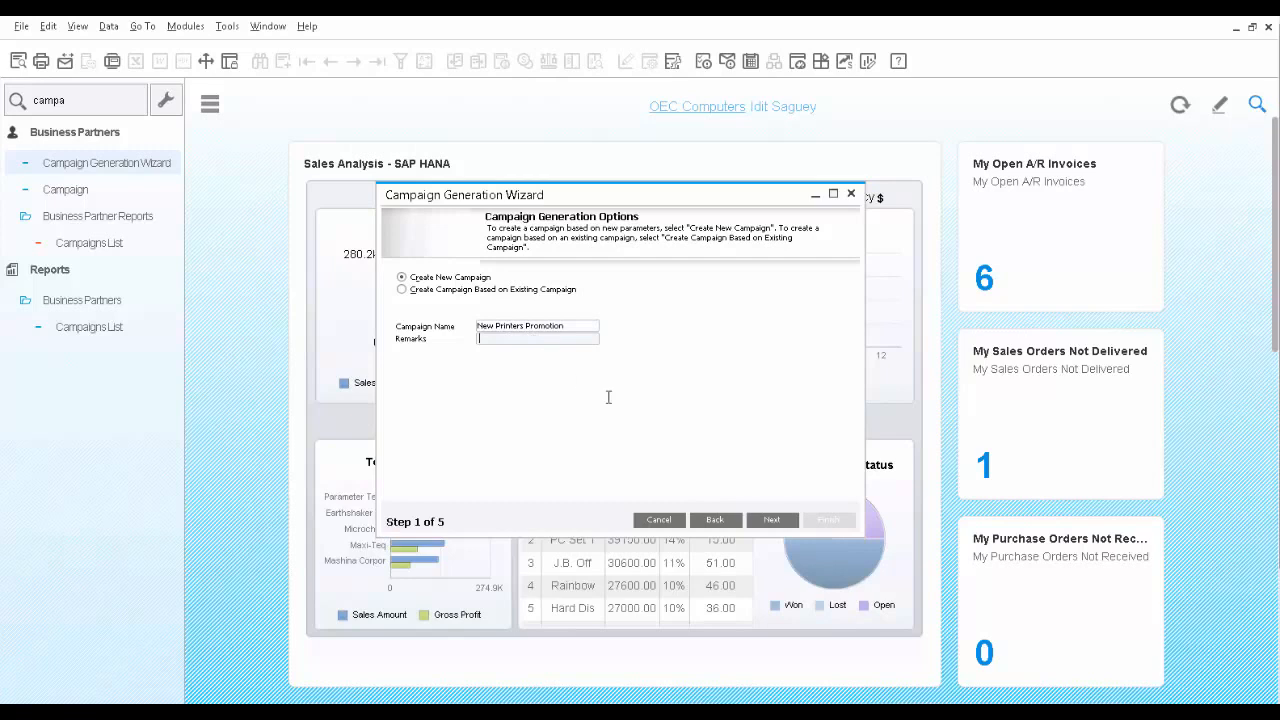
pyautogui.click(771, 521)
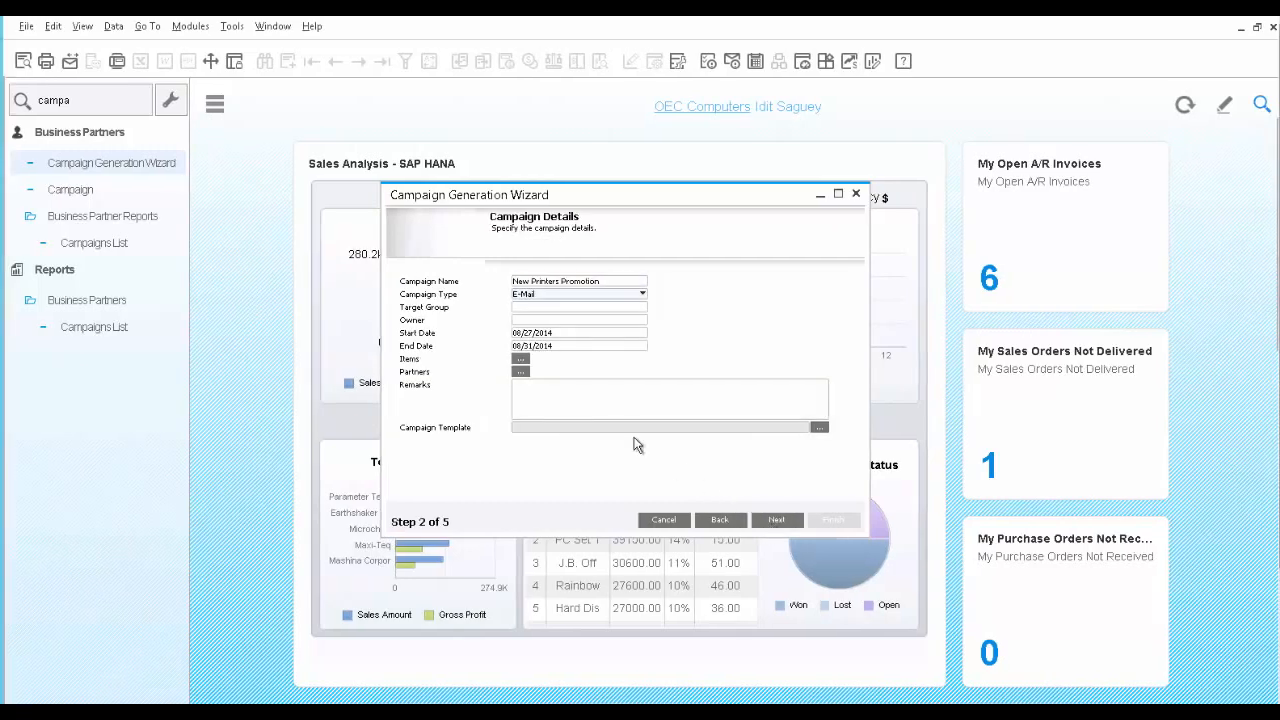
# Keep E-Mail as the campaign type and choose All as the campaign's target group
pyautogui.click(557, 296)
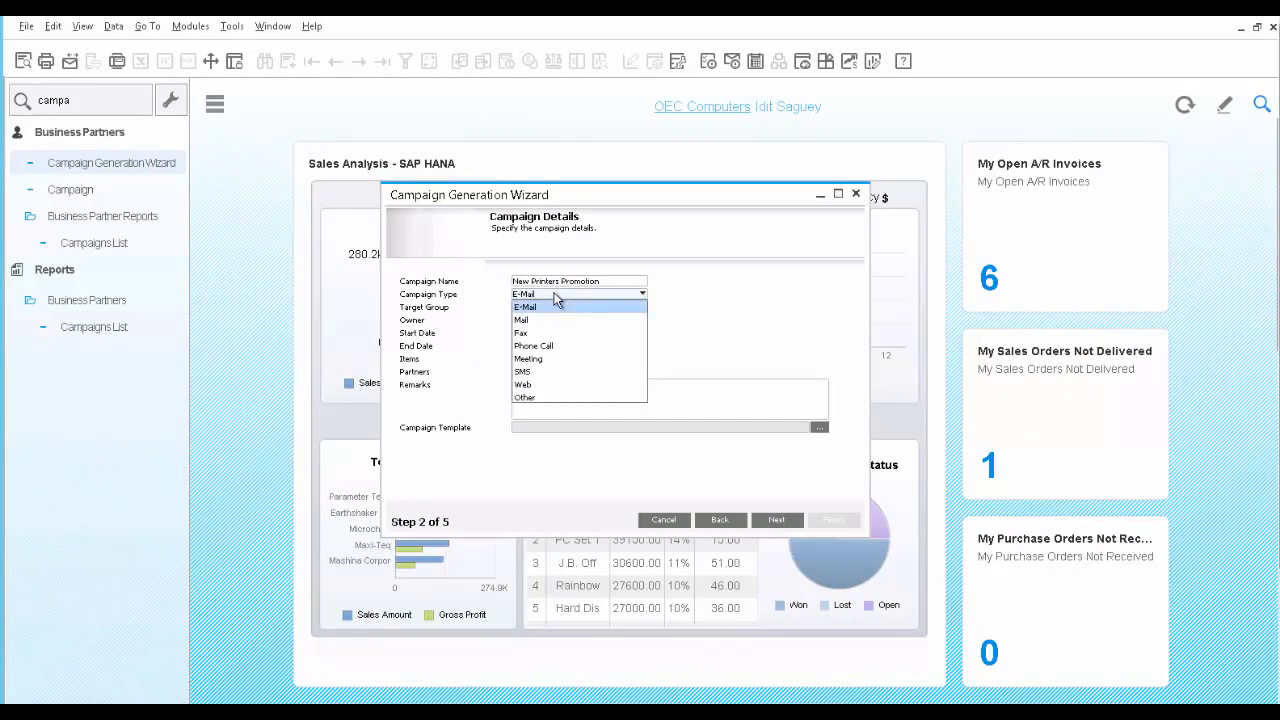
pyautogui.click(554, 295)
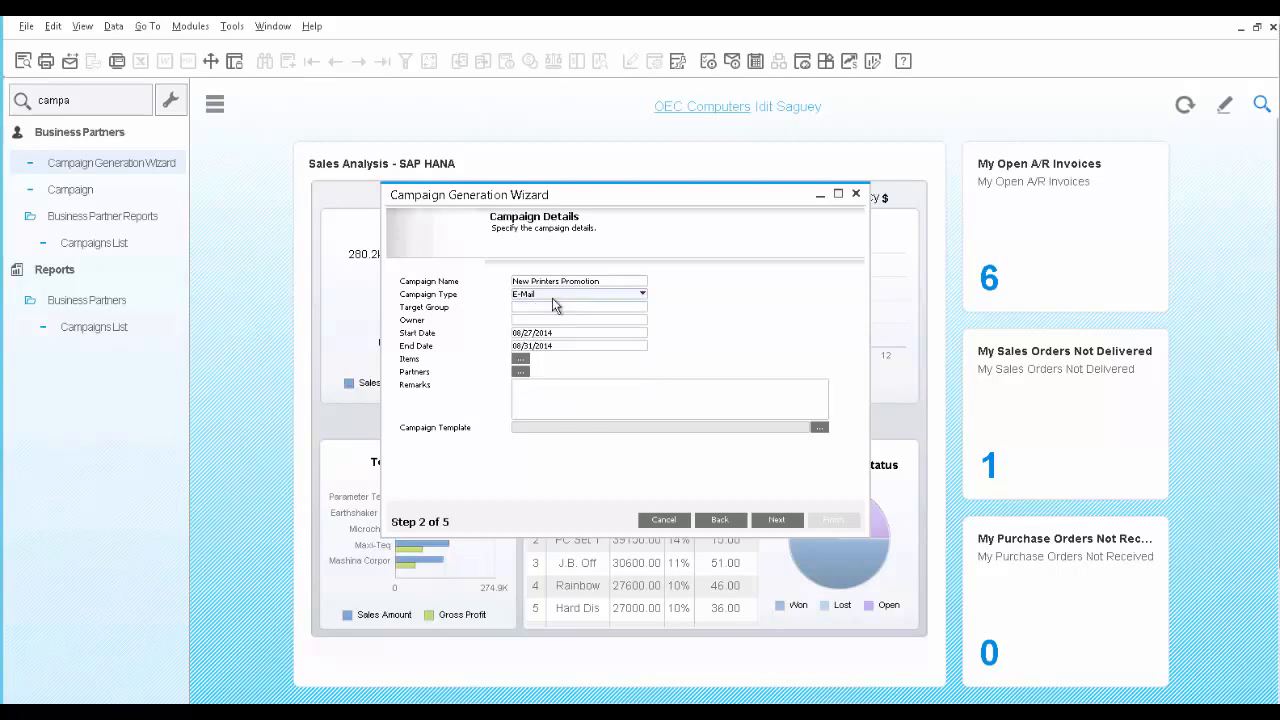
pyautogui.click(530, 311)
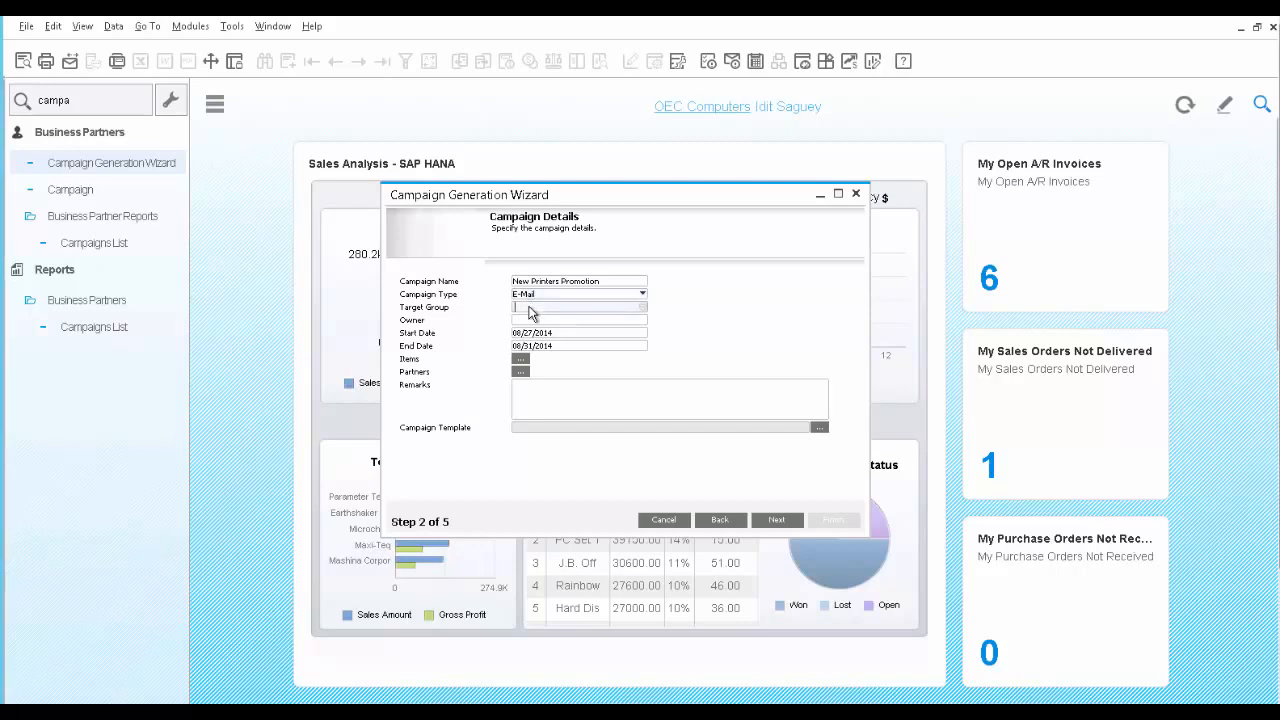
pyautogui.click(643, 309)
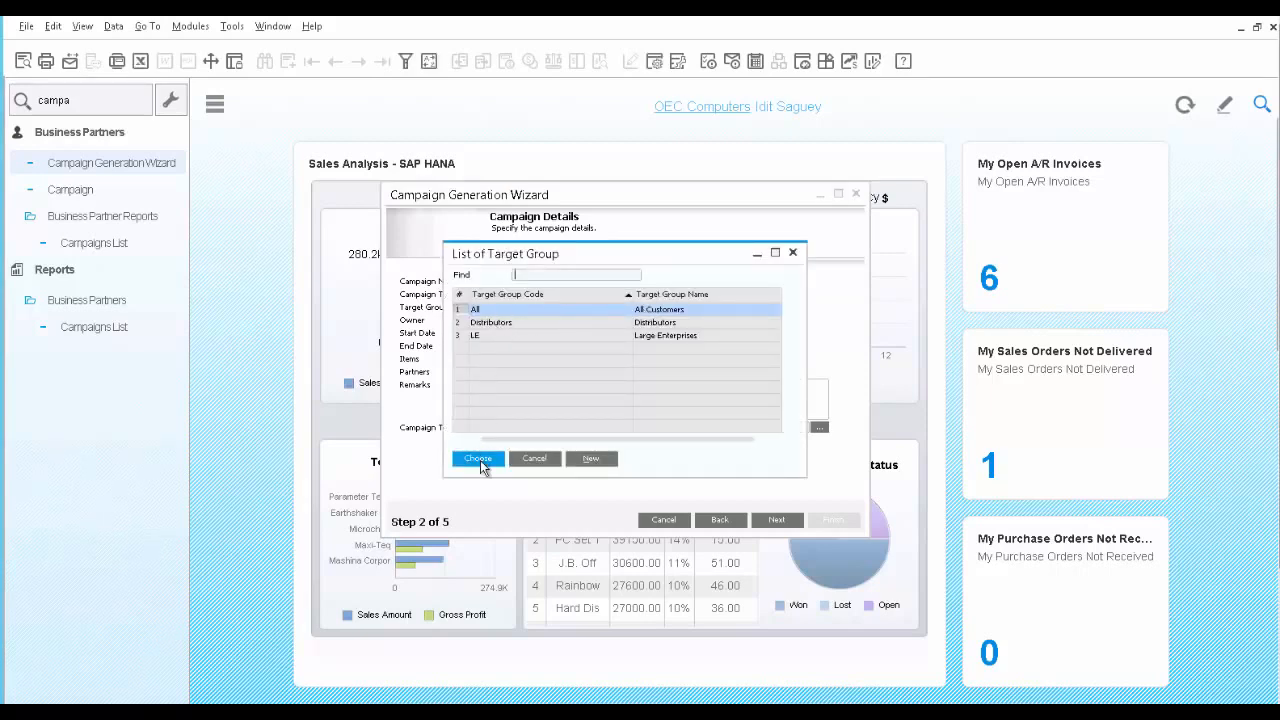
pyautogui.click(479, 460)
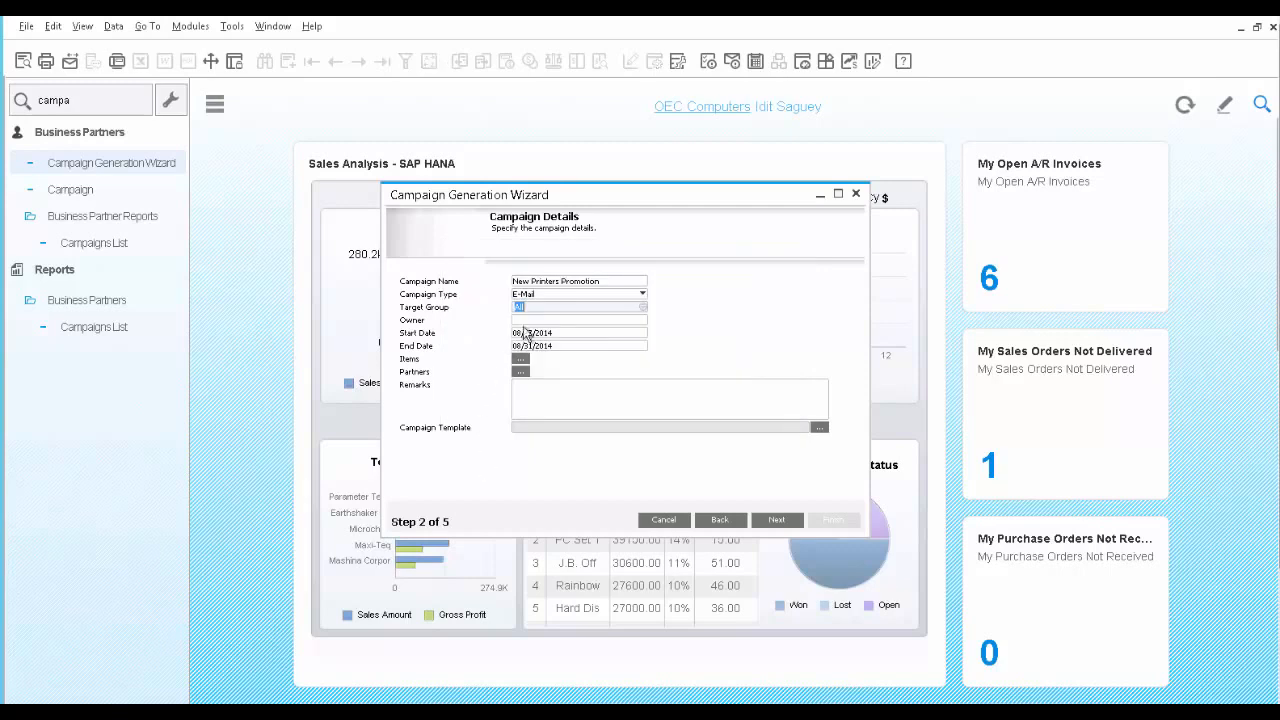
pyautogui.click(533, 346)
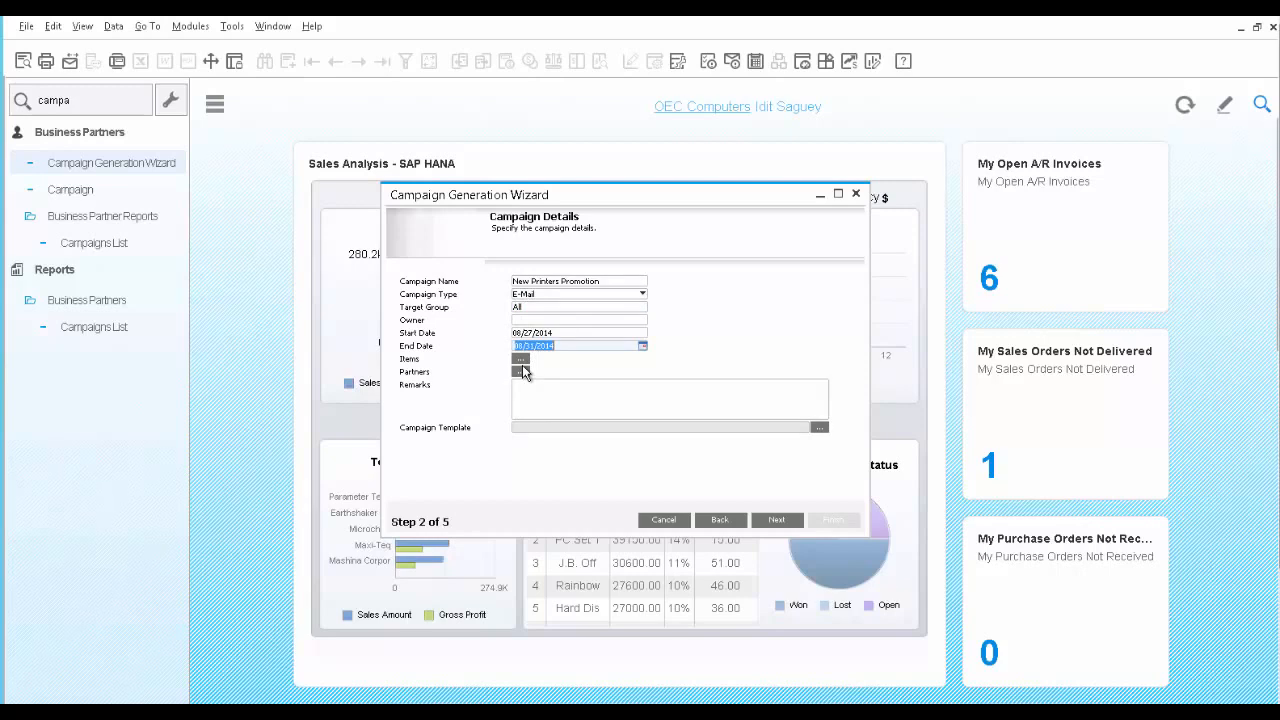
# Add the items of the J.B. Printers item group to the campaign using the item selection criteria
pyautogui.click(521, 359)
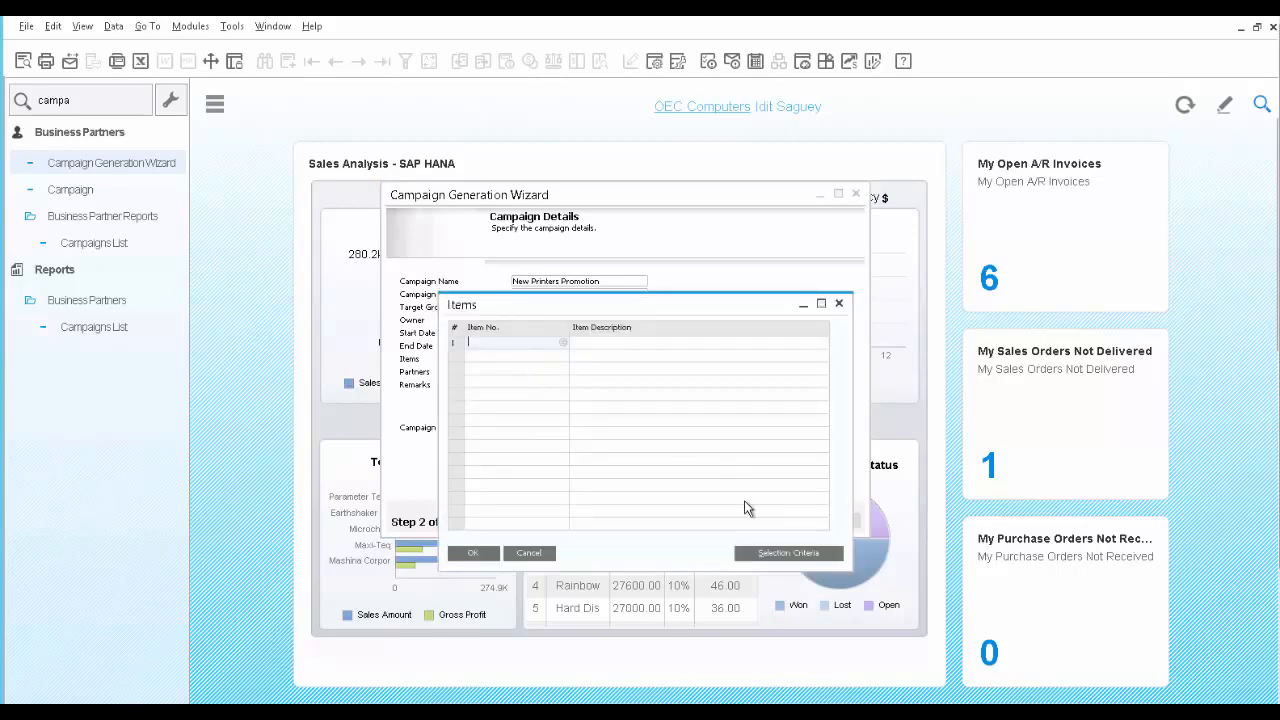
pyautogui.click(771, 552)
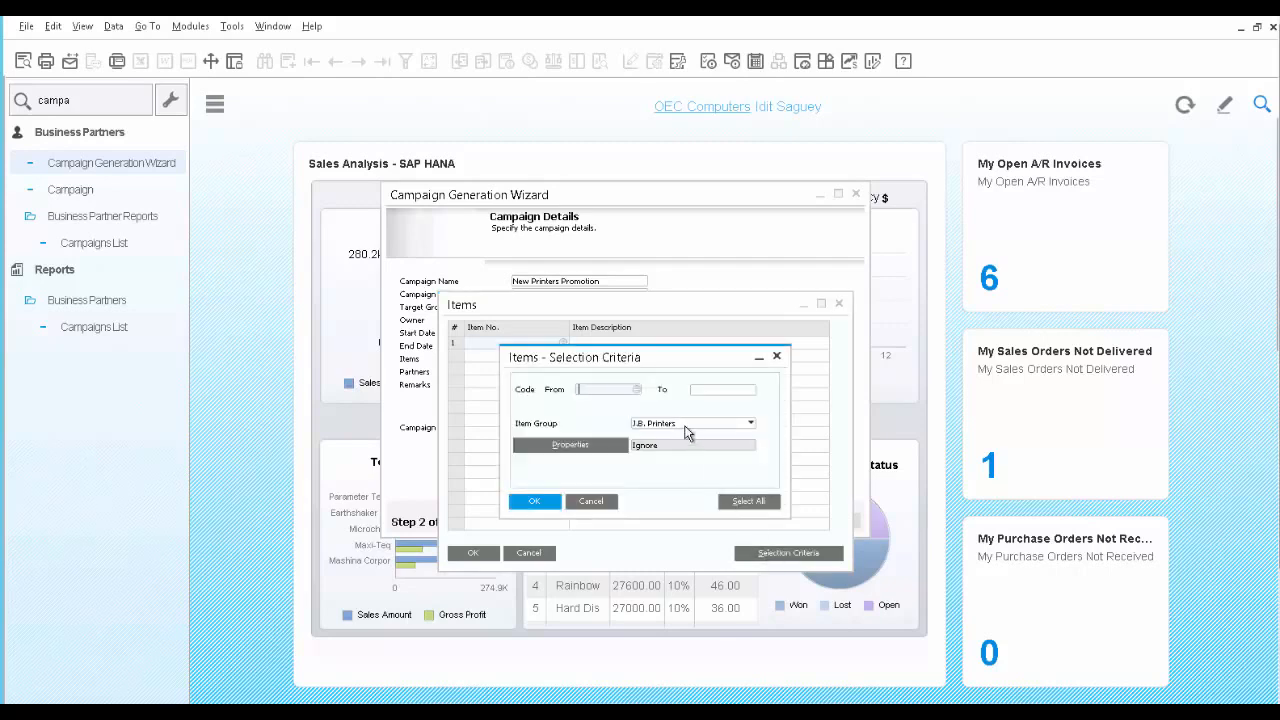
pyautogui.click(533, 501)
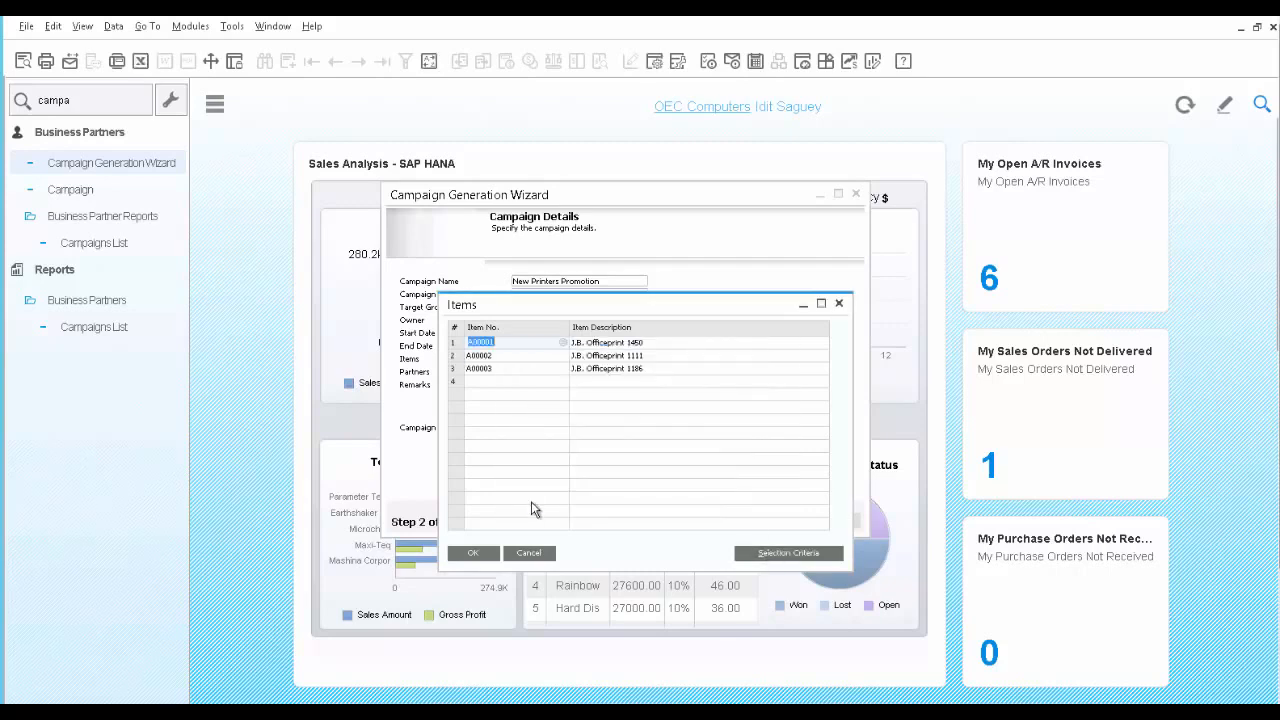
pyautogui.click(476, 553)
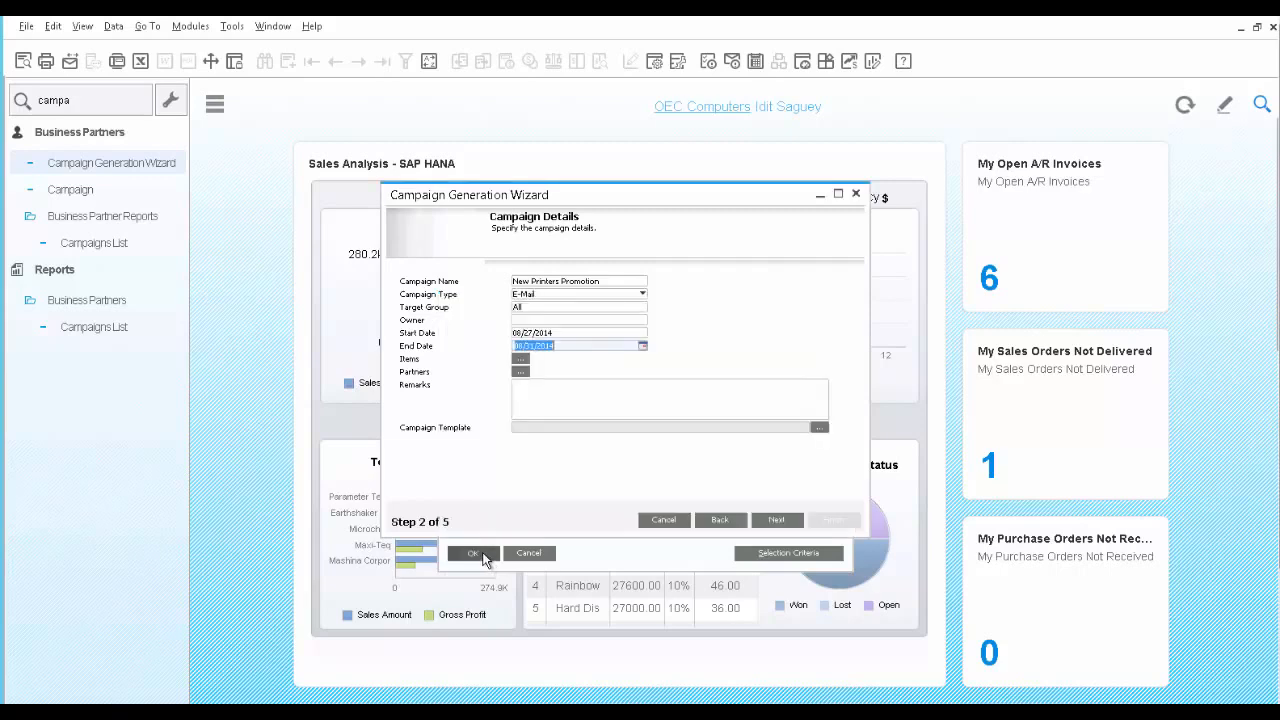
# Set the campaign template to D:\SAP\Campaign_Templates\full_width.htm and continue to the target business partners
pyautogui.click(548, 406)
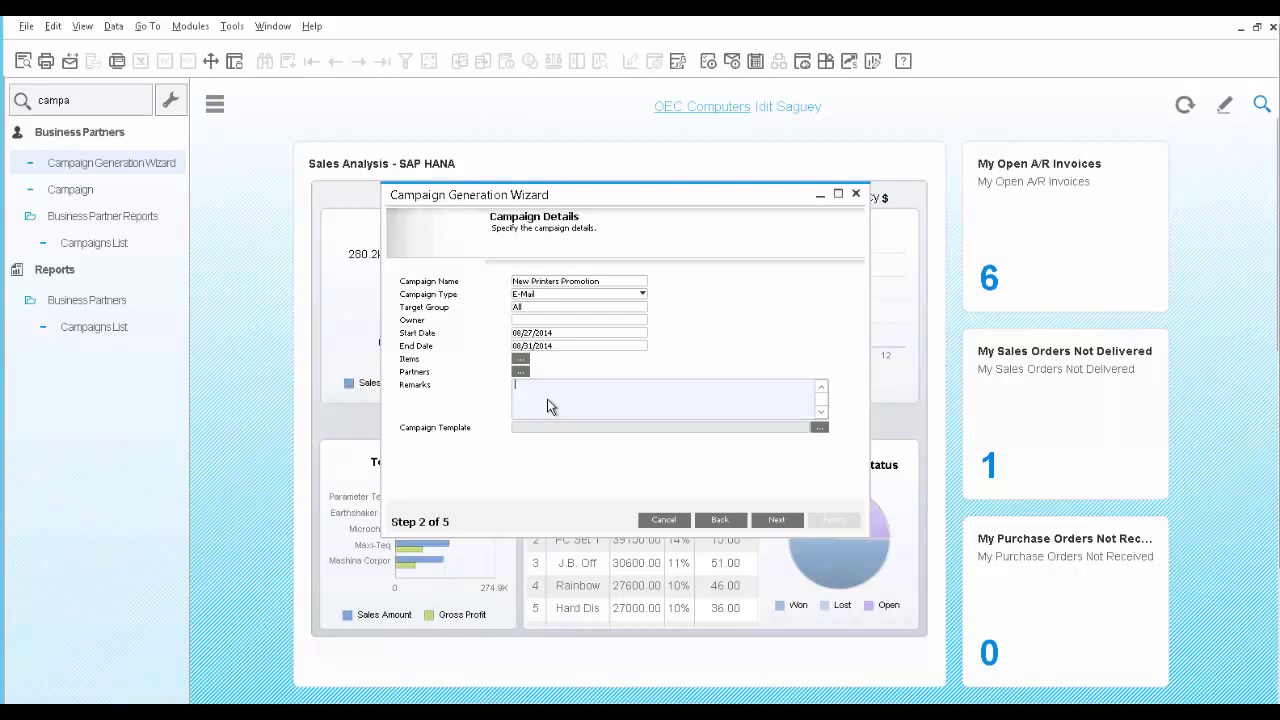
pyautogui.click(822, 427)
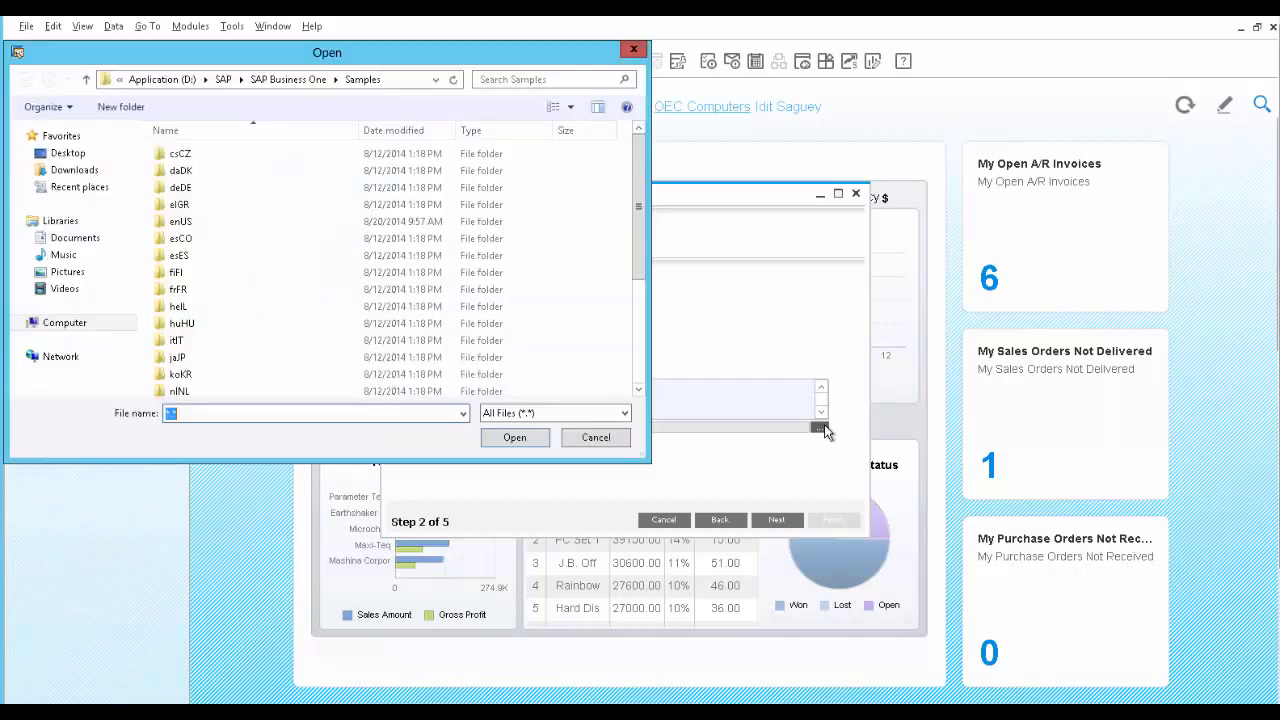
pyautogui.click(221, 79)
pyautogui.doubleClick(205, 153)
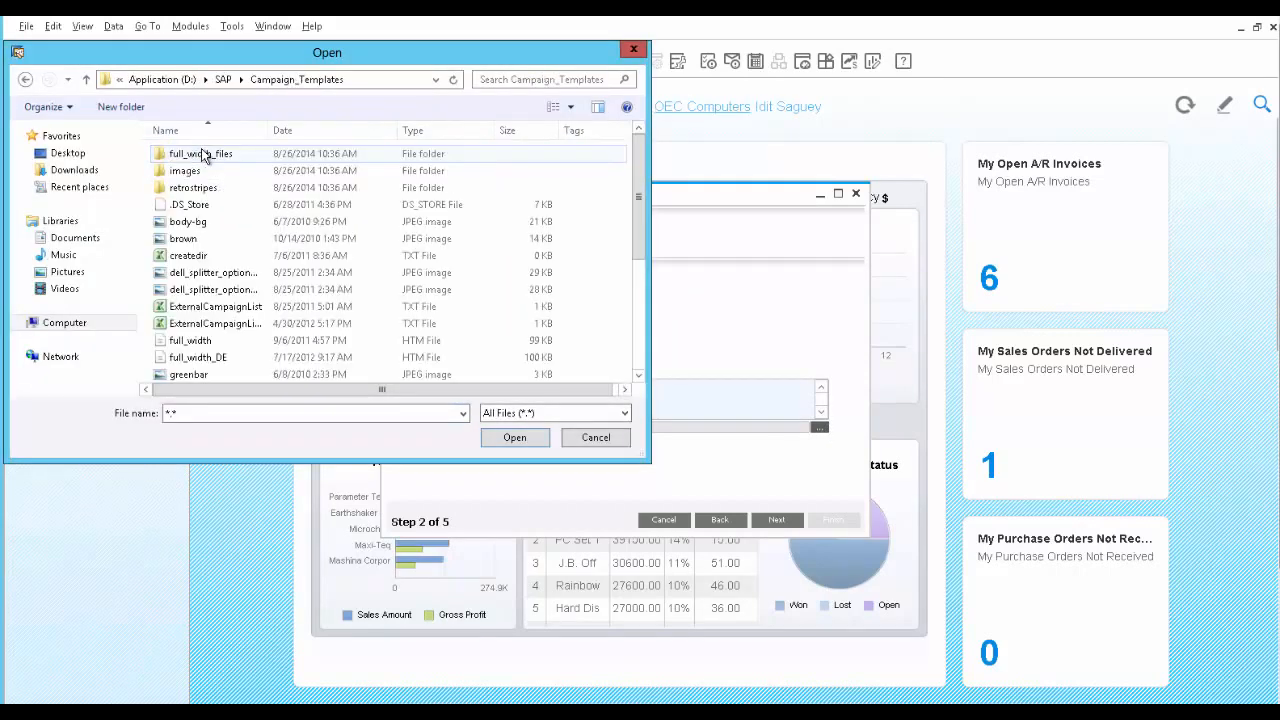
pyautogui.doubleClick(191, 341)
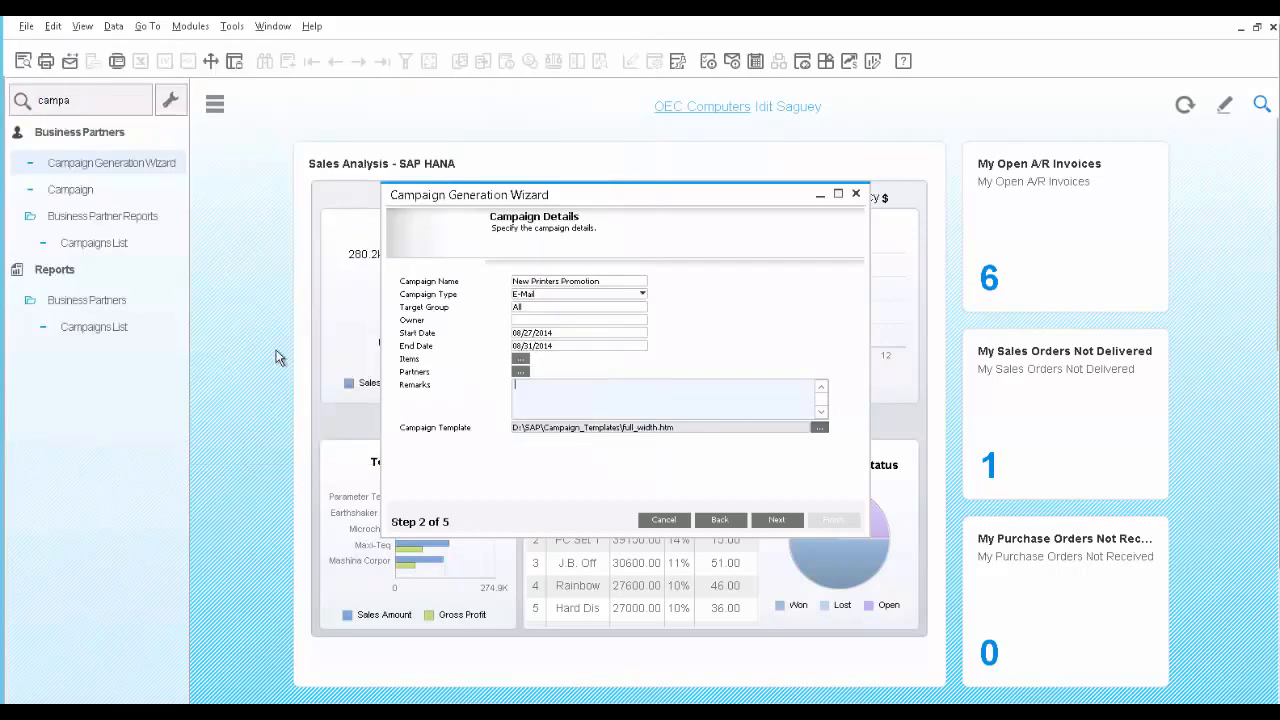
pyautogui.click(783, 519)
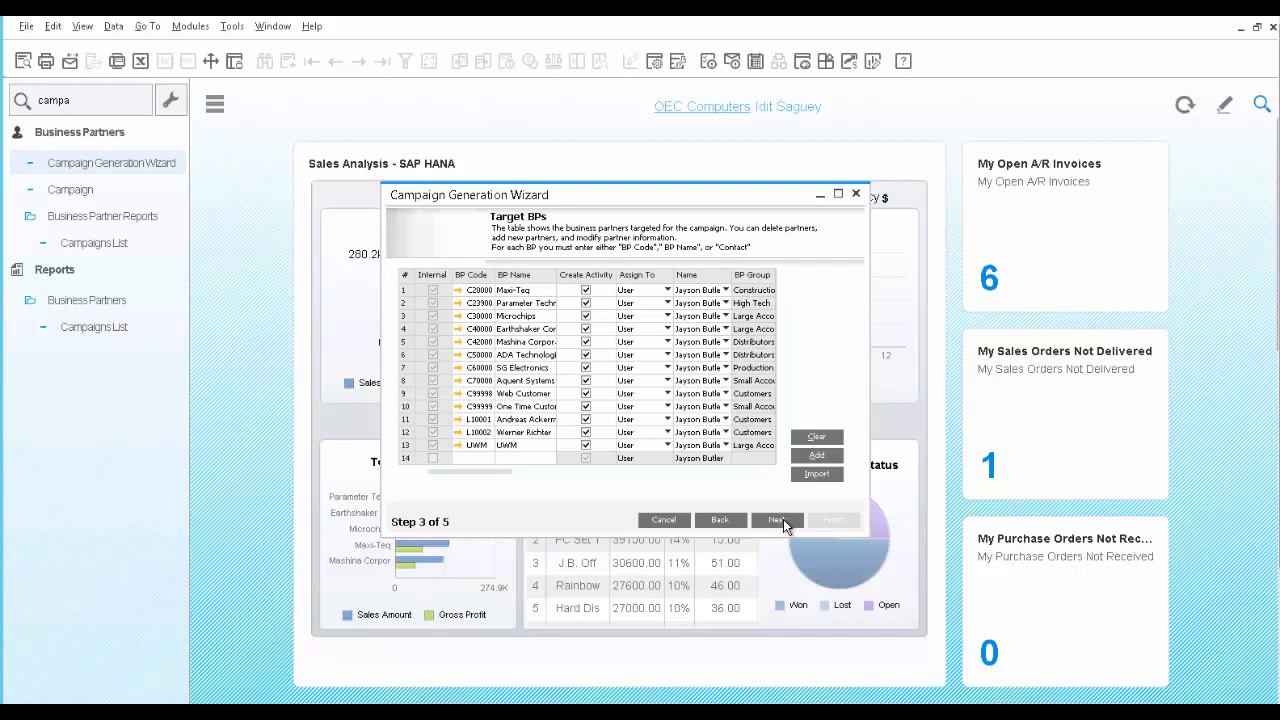
# Import additional target business partners from ExternalCampaignList.txt in the Campaign_Templates folder, keeping the existing column mapping
pyautogui.click(820, 477)
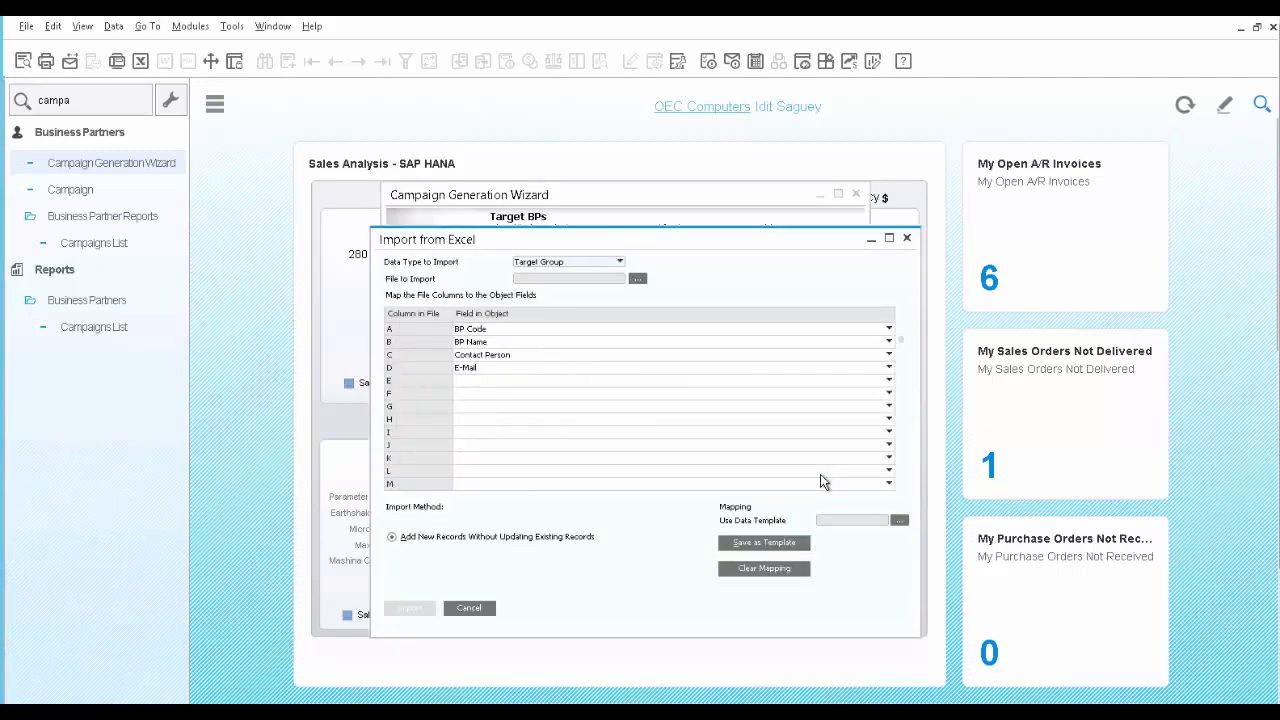
pyautogui.click(637, 282)
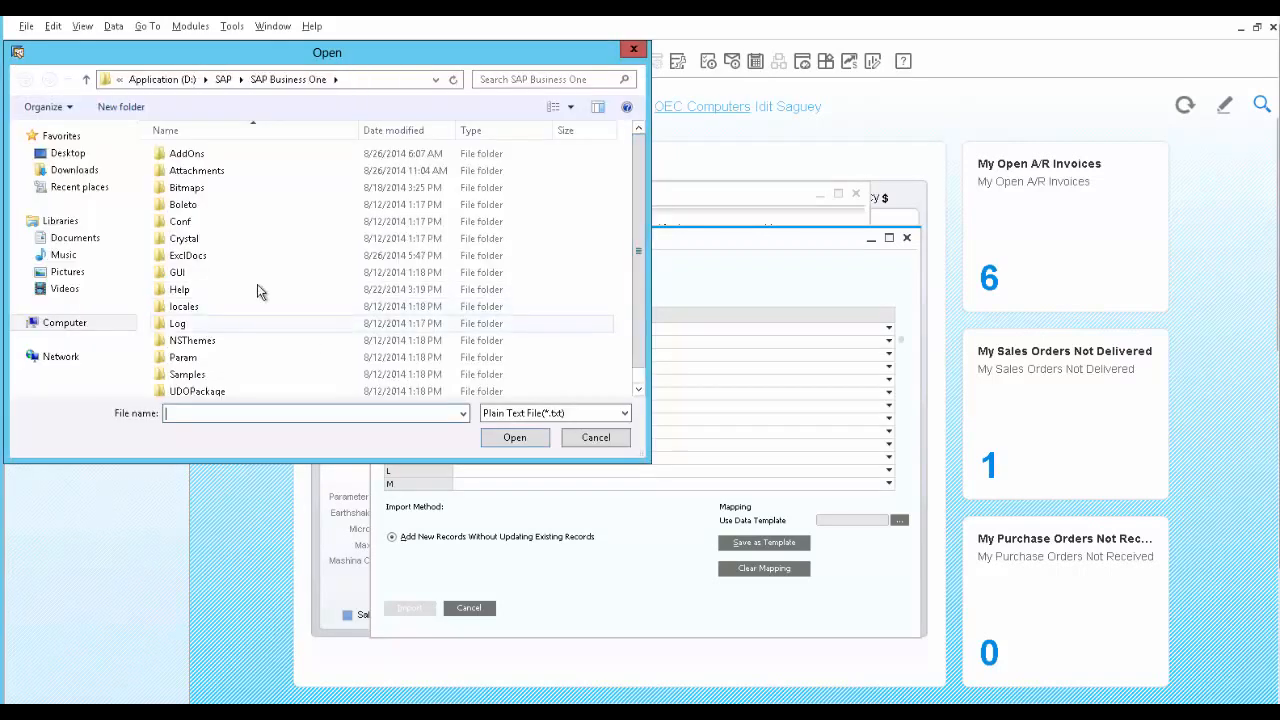
pyautogui.click(222, 79)
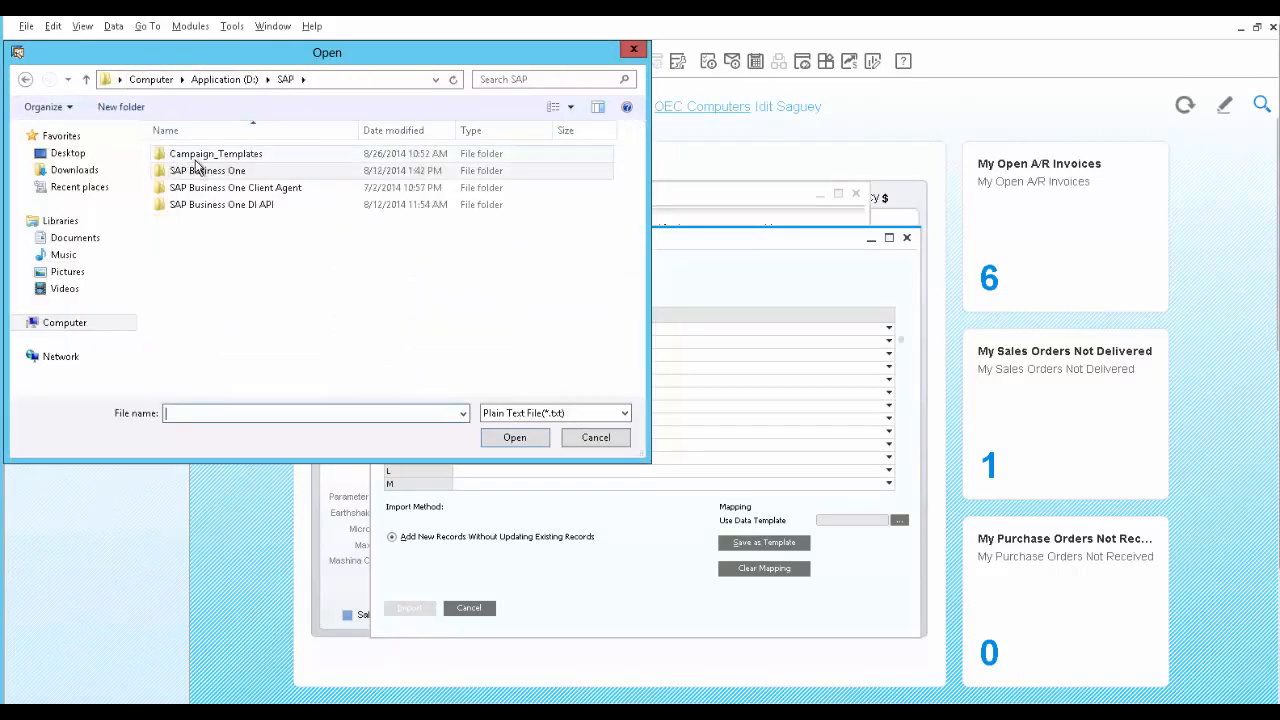
pyautogui.doubleClick(195, 153)
pyautogui.doubleClick(212, 221)
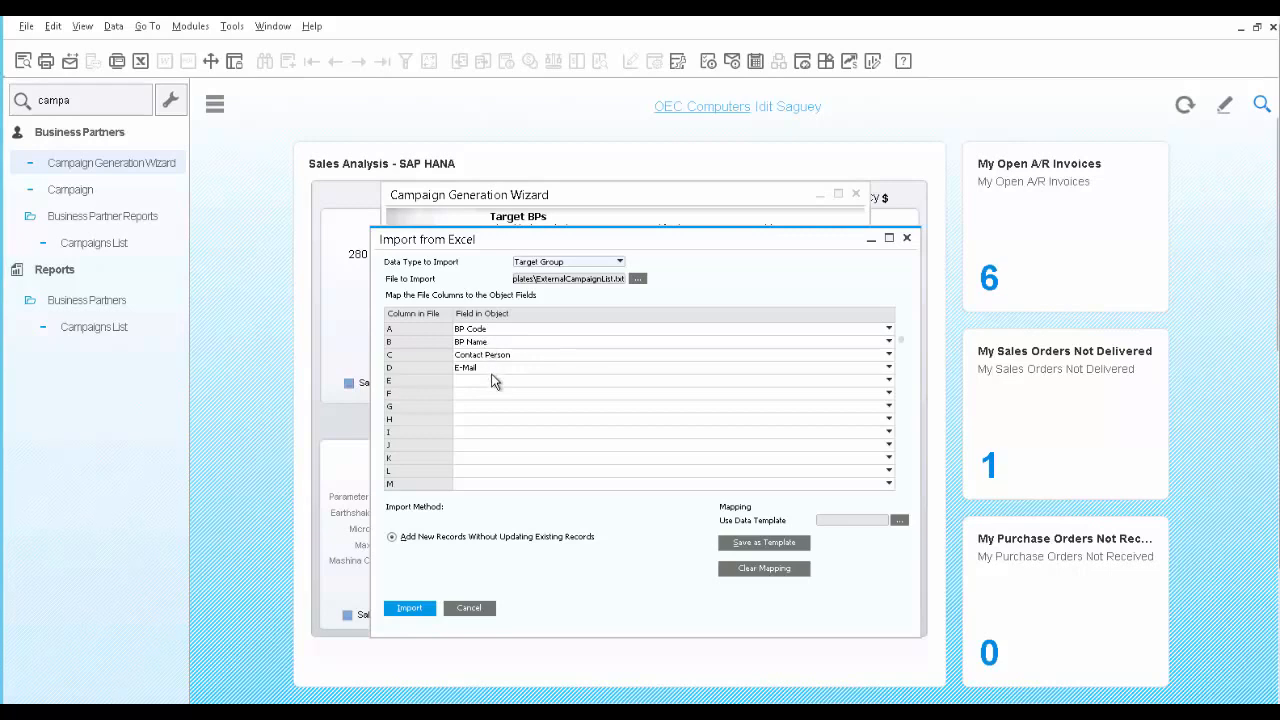
pyautogui.click(426, 609)
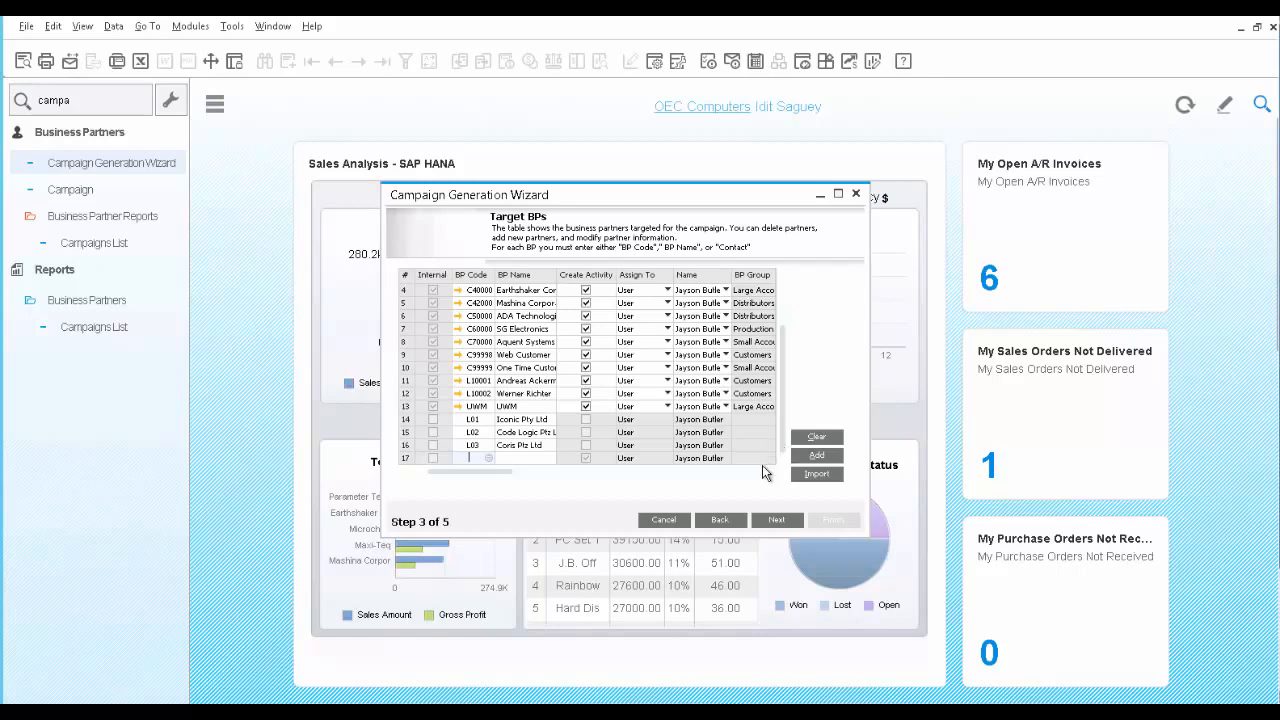
# Proceed to the save and execute options for sending through Microsoft Office Outlook, and switch to Outlook to review the generated campaign e-mail and its Bcc recipients
pyautogui.click(773, 519)
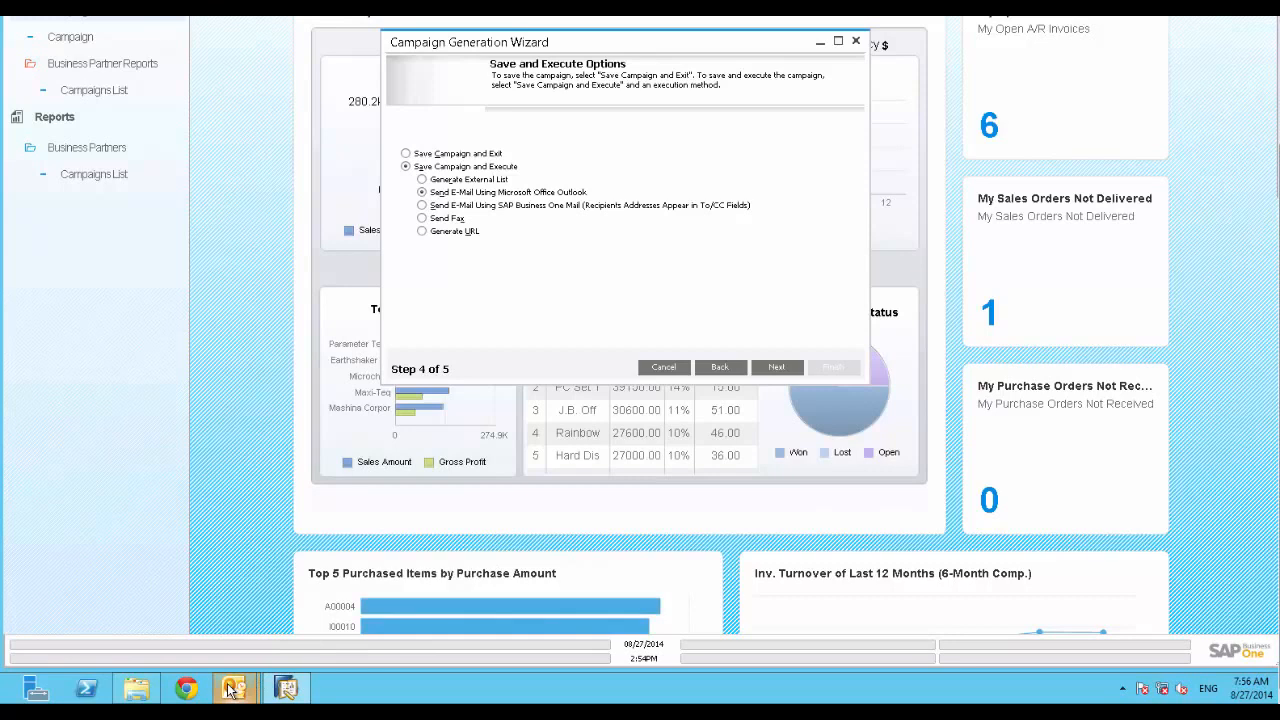
pyautogui.moveTo(233, 688)
pyautogui.click(284, 617)
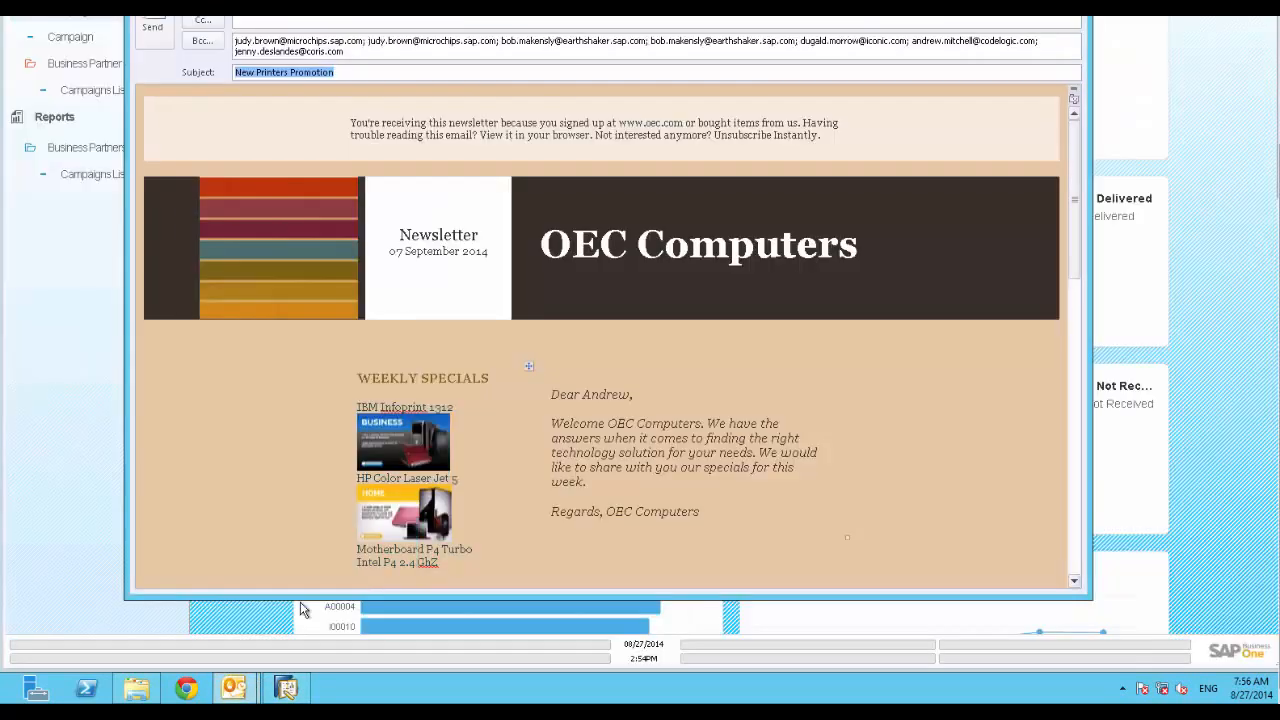
pyautogui.click(454, 51)
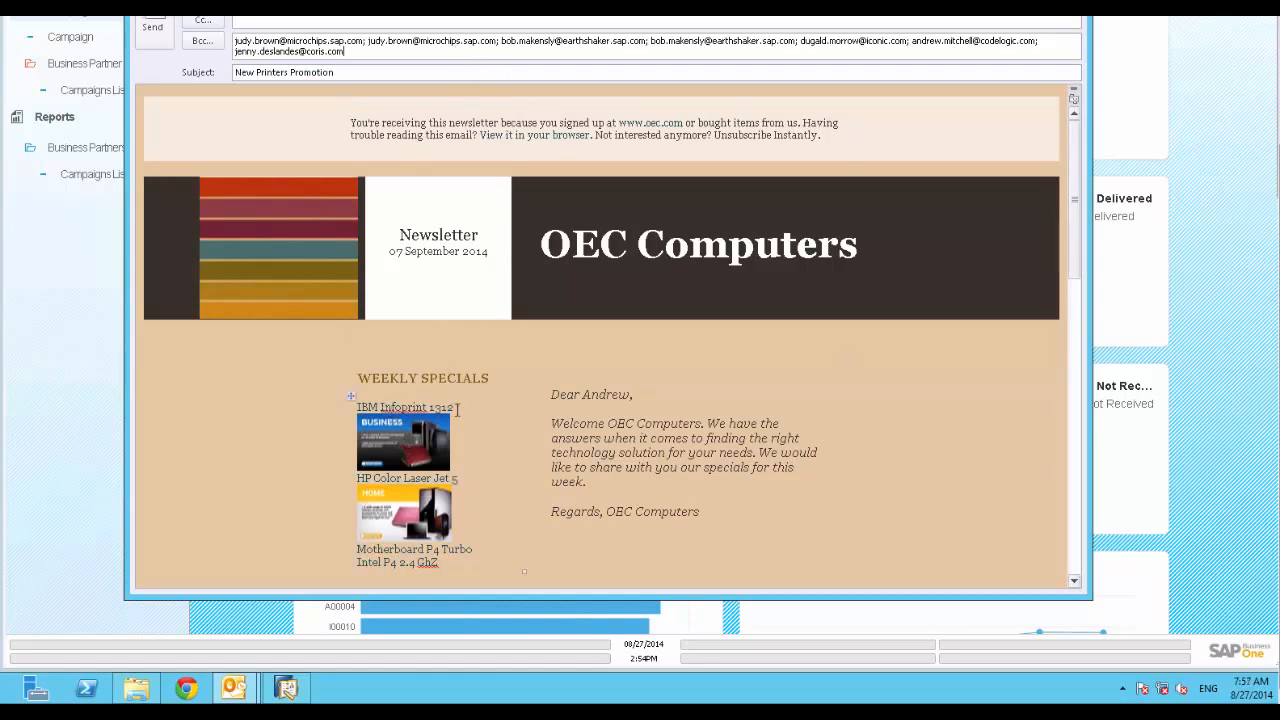
# Check the rest of the generated e-mail, switch back to SAP Business One and open the New Printers Promotion campaign record
pyautogui.moveTo(1075, 163); pyautogui.dragTo(1071, 334)
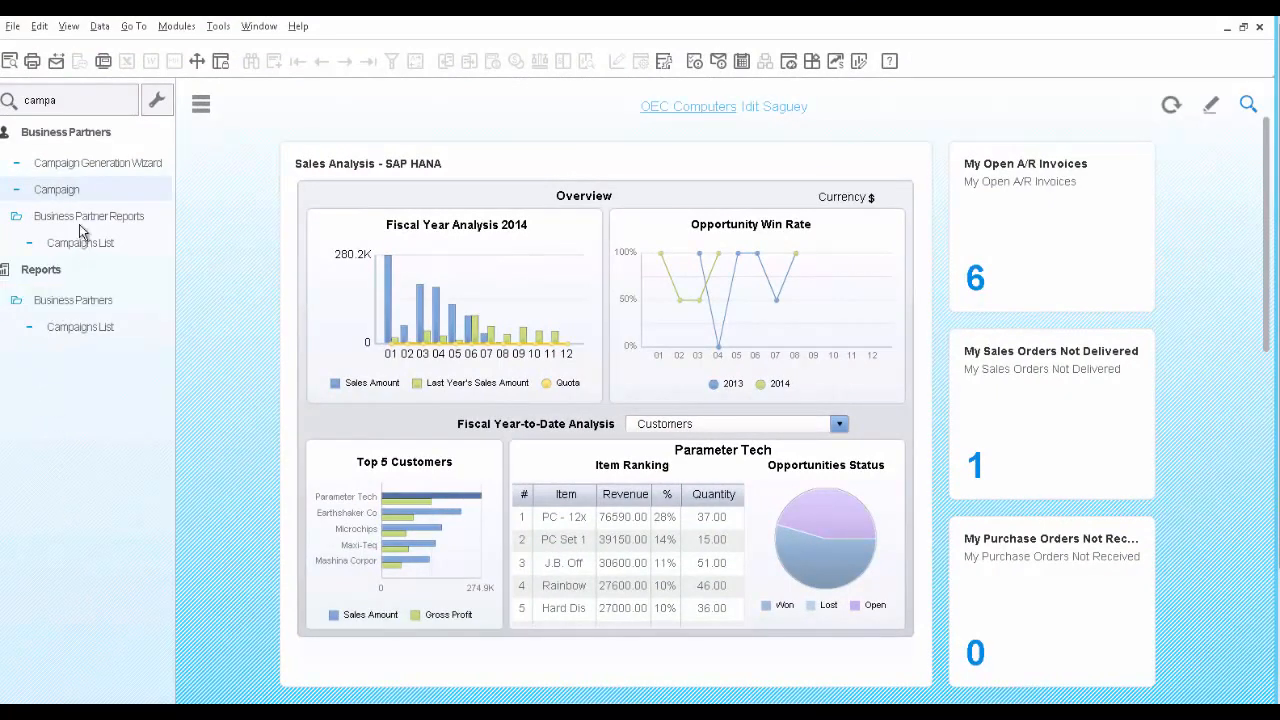
pyautogui.click(70, 189)
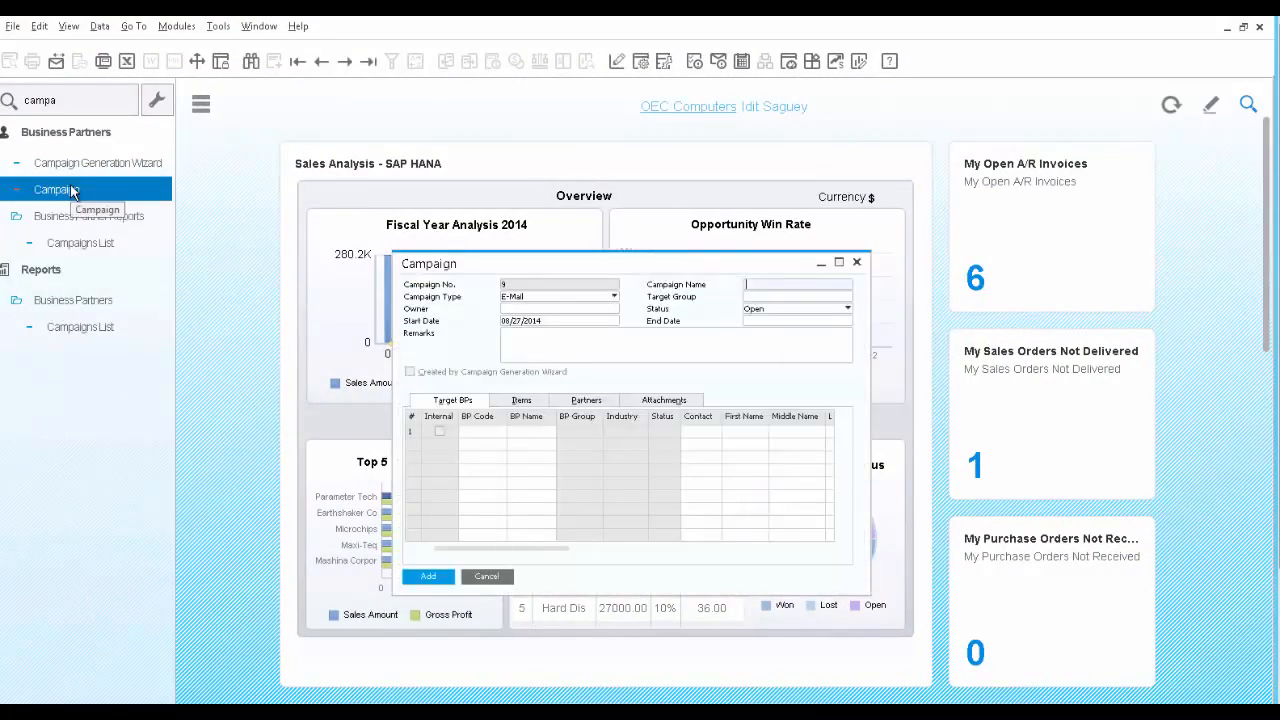
pyautogui.click(370, 62)
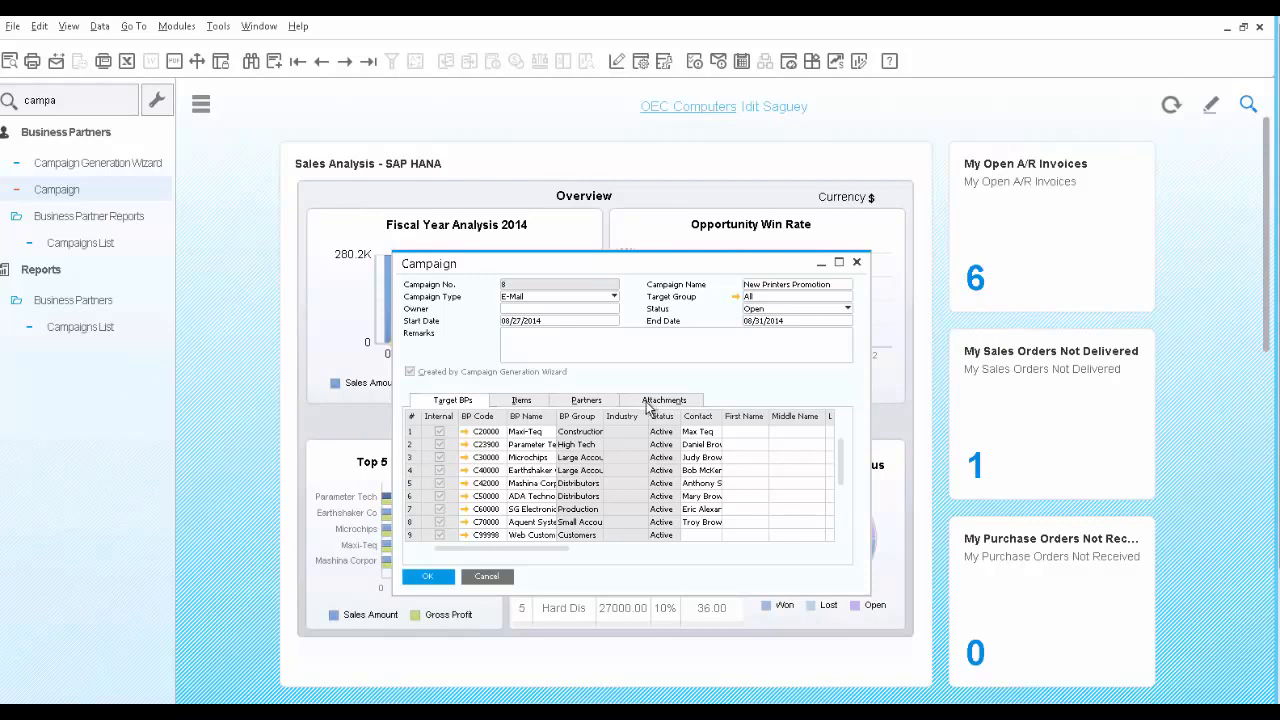
# Open Parameter Technology's master data from the campaign's target list and review its contact persons, addresses, payment terms and analytics charts through Sales Amounts
pyautogui.click(465, 445)
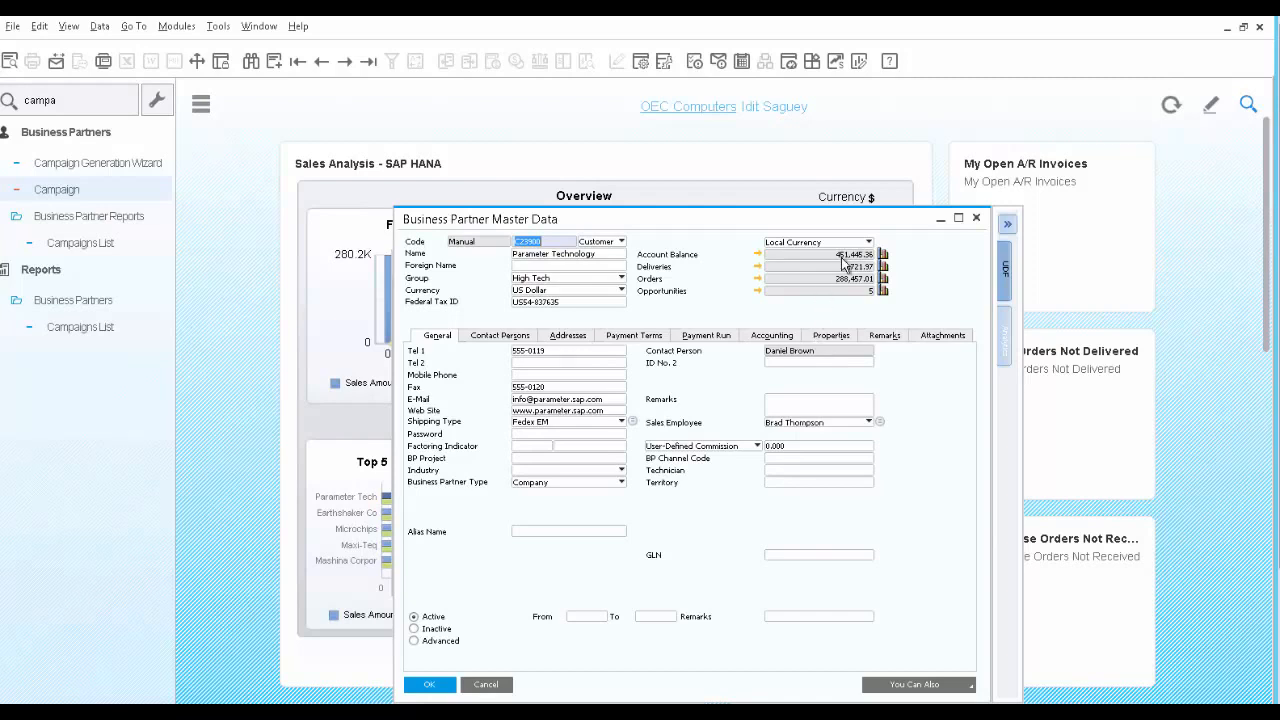
pyautogui.click(502, 337)
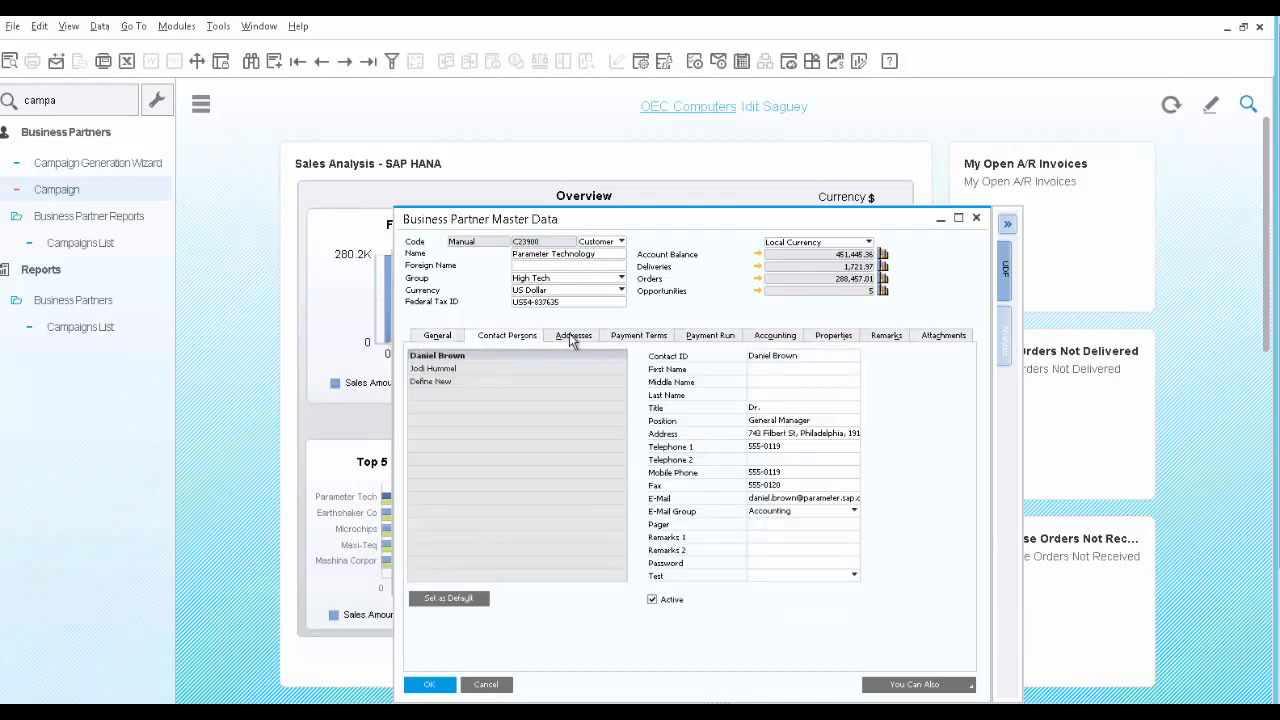
pyautogui.click(572, 339)
pyautogui.click(631, 339)
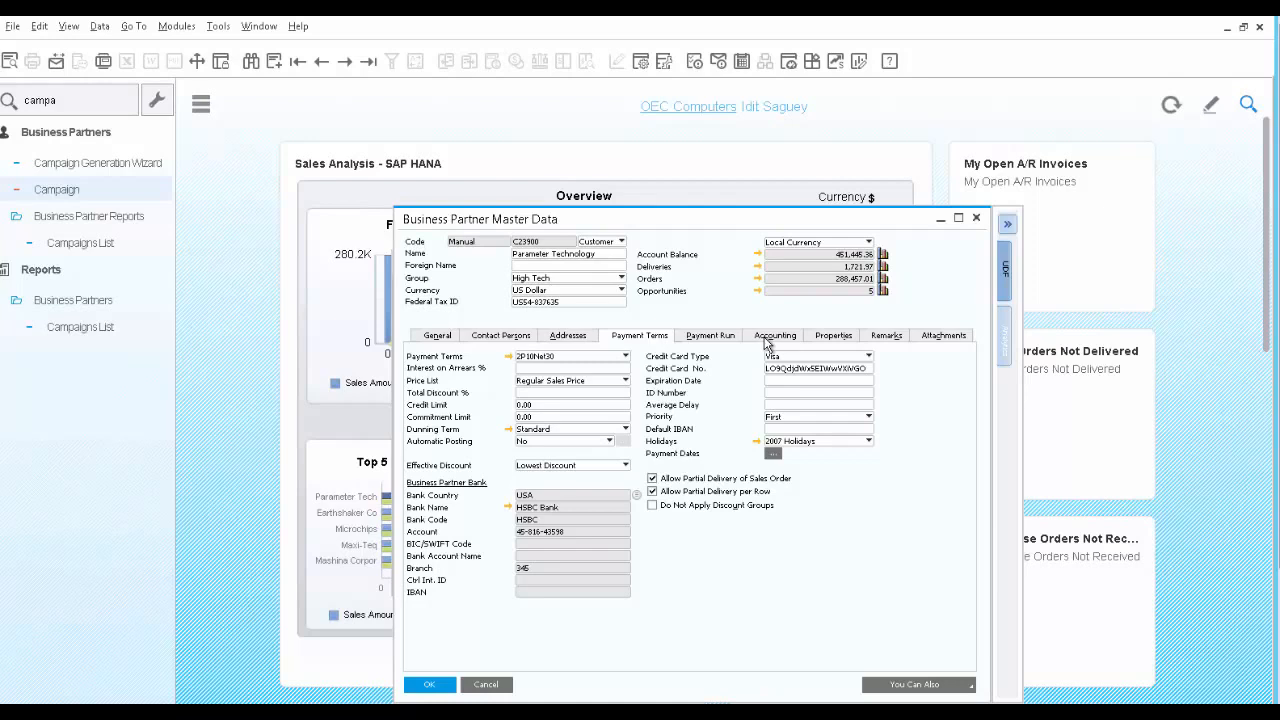
pyautogui.click(1004, 349)
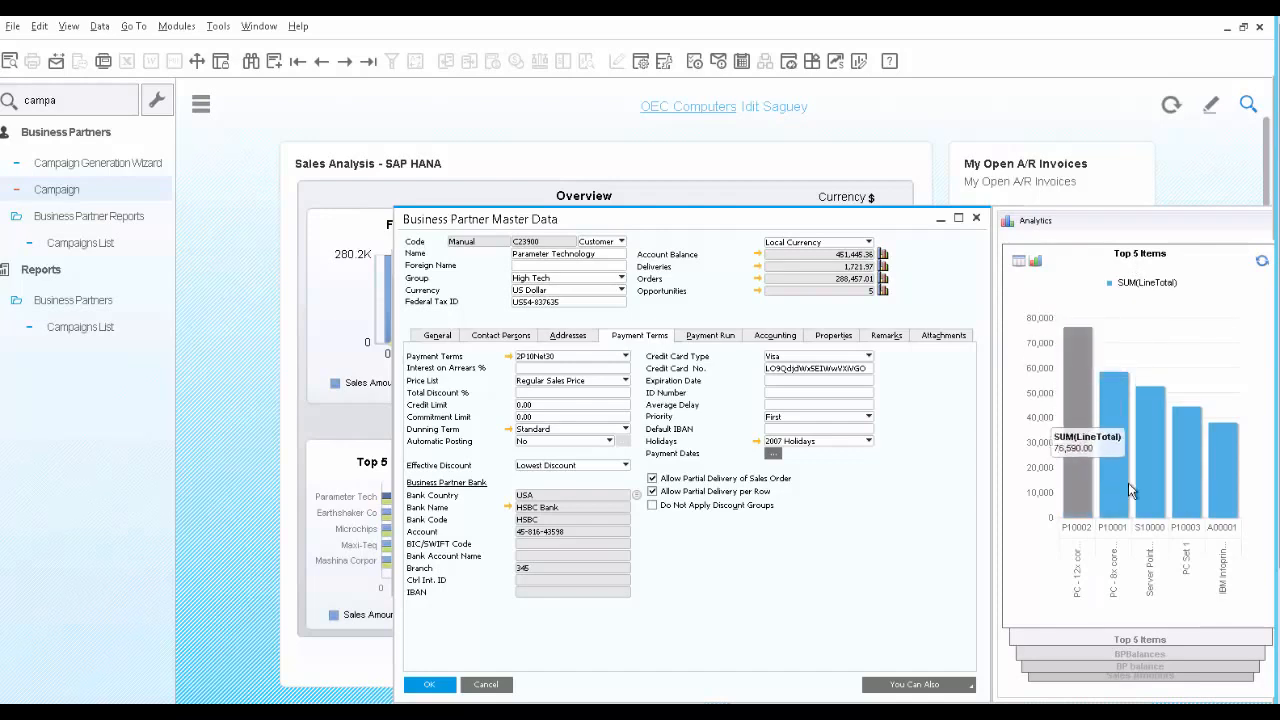
pyautogui.click(1132, 656)
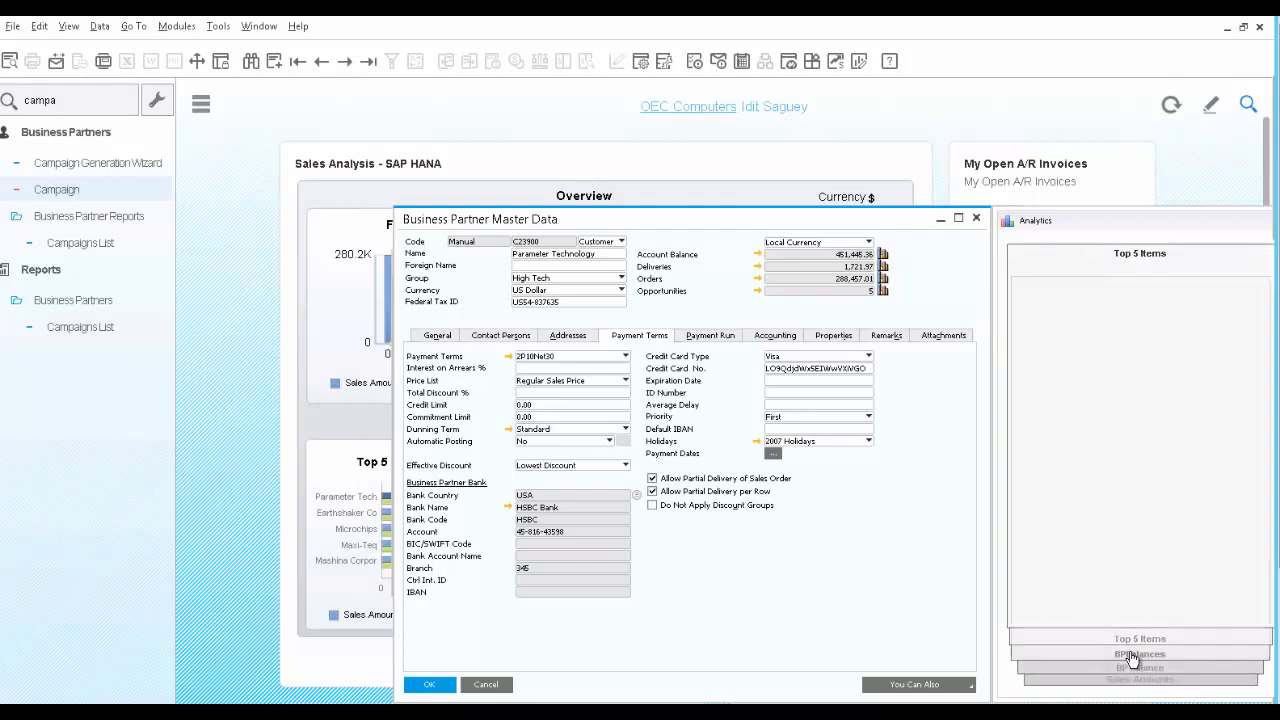
pyautogui.click(1137, 686)
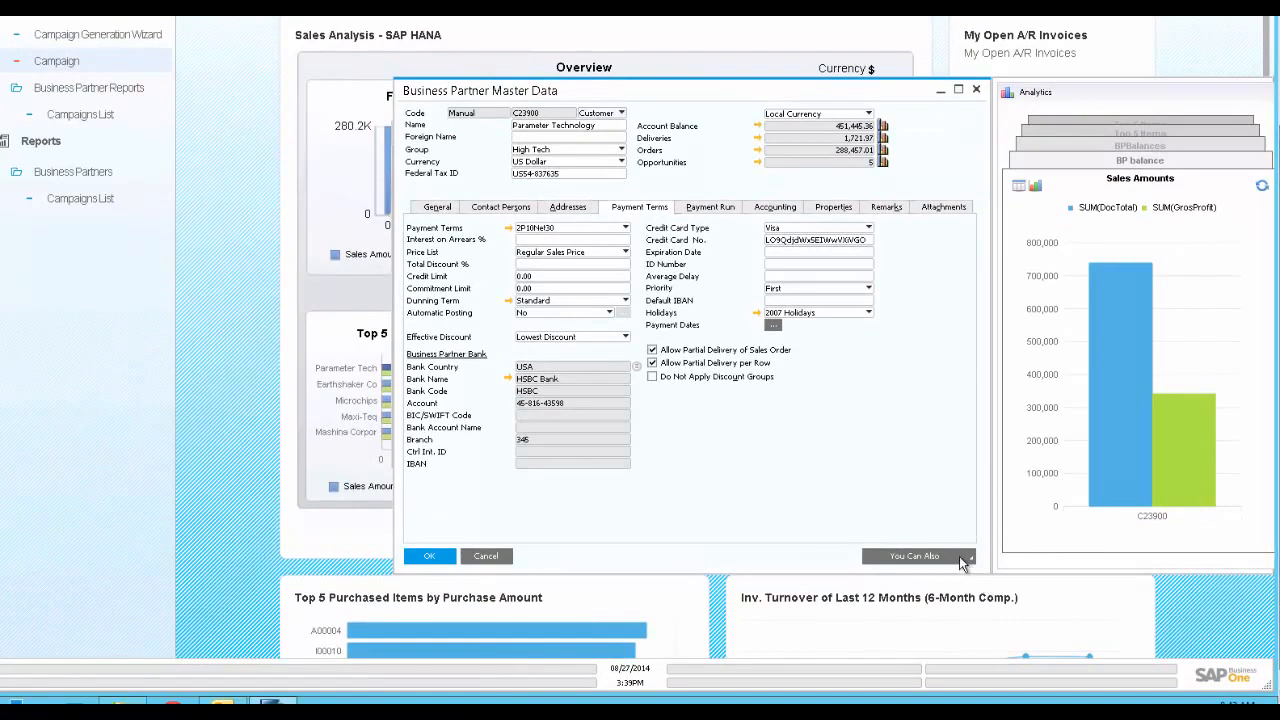
# Start a new activity for Parameter Technology and examine its linkable document types and recurrence options, leaving both unchanged
pyautogui.click(964, 571)
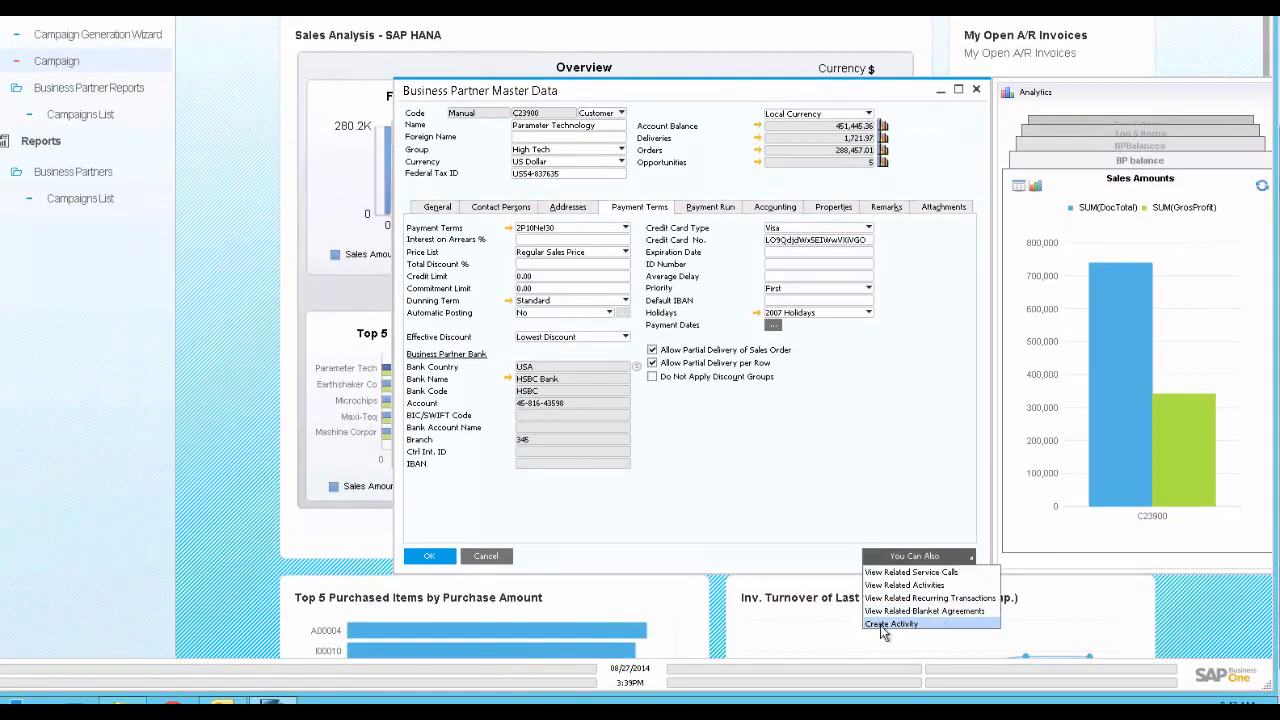
pyautogui.click(883, 627)
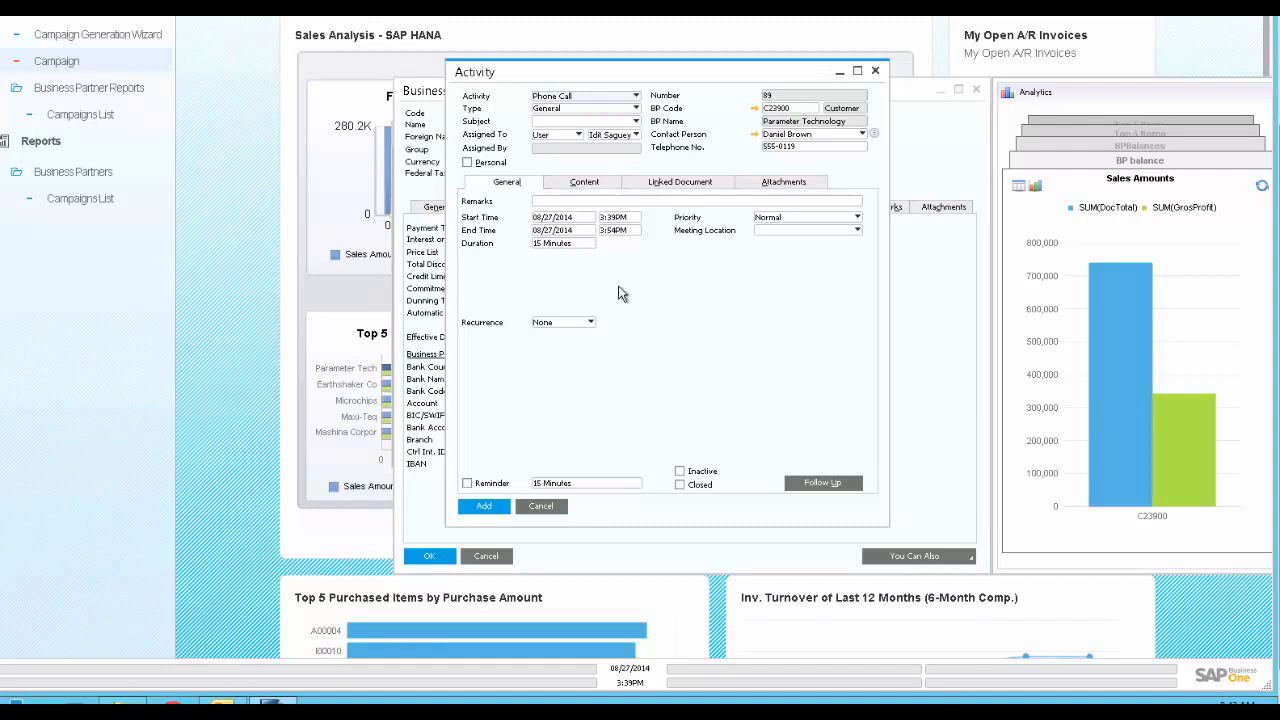
pyautogui.click(676, 186)
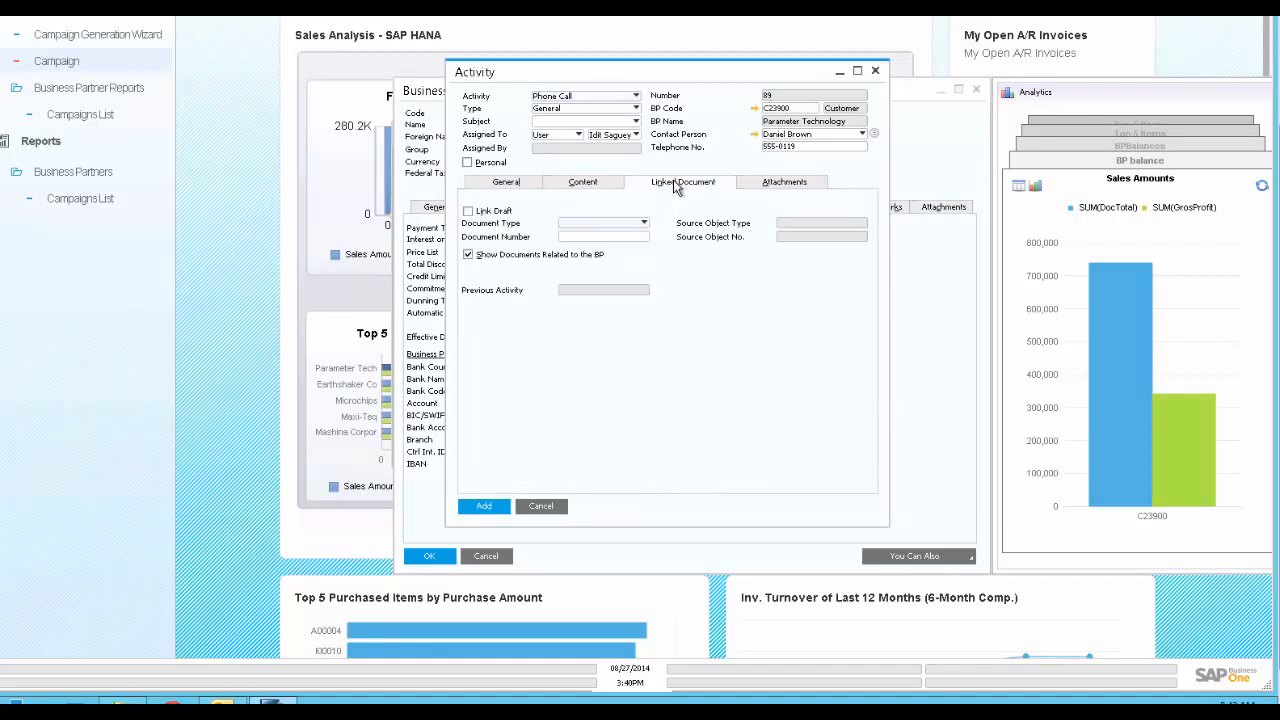
pyautogui.click(634, 229)
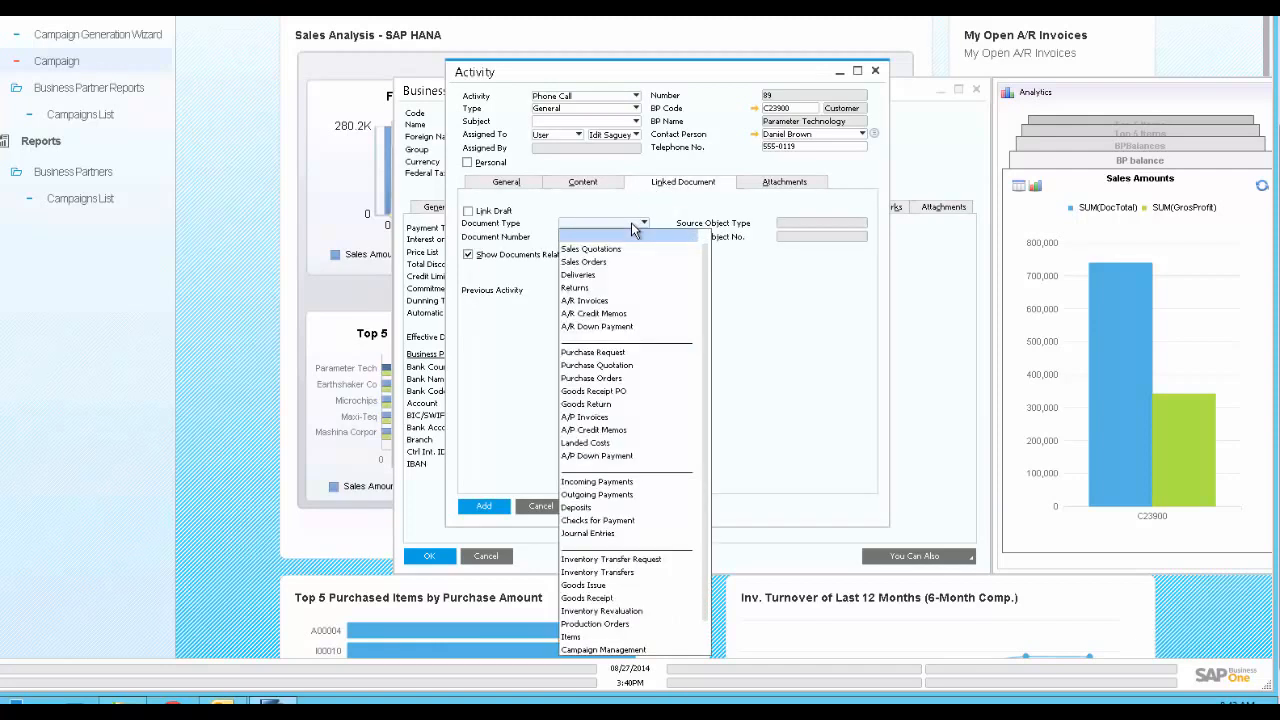
pyautogui.click(631, 229)
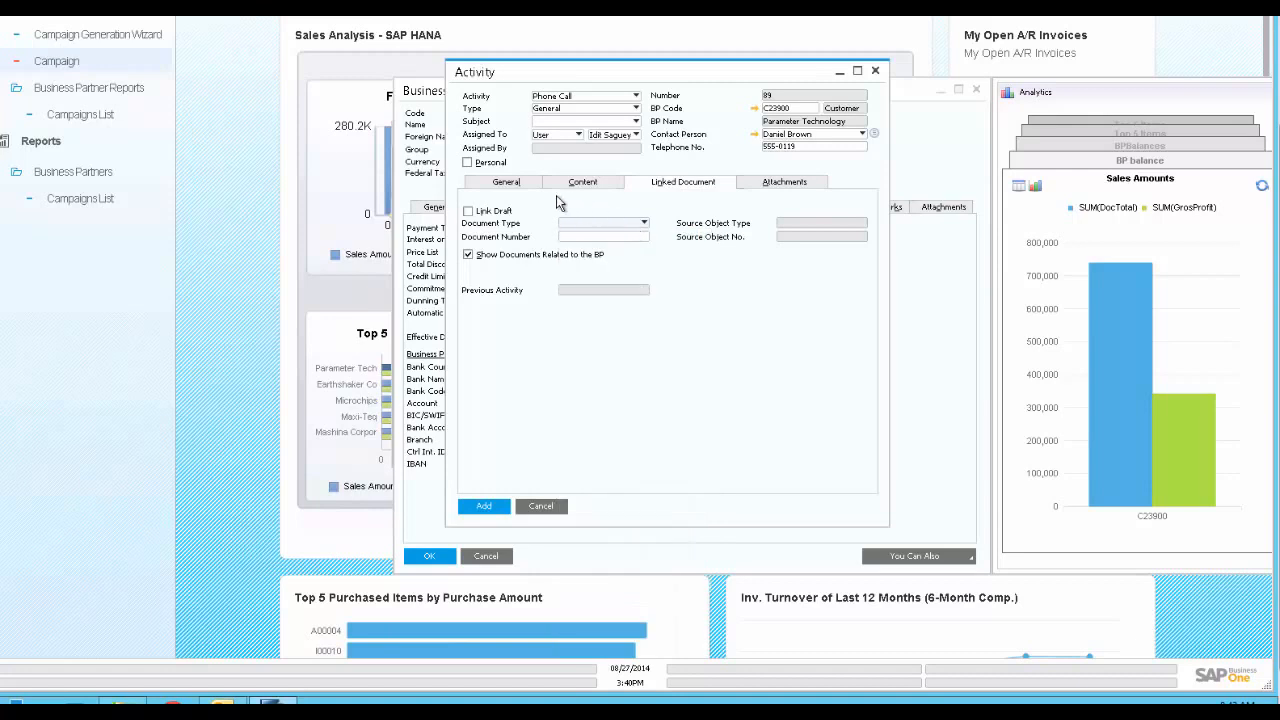
pyautogui.click(505, 184)
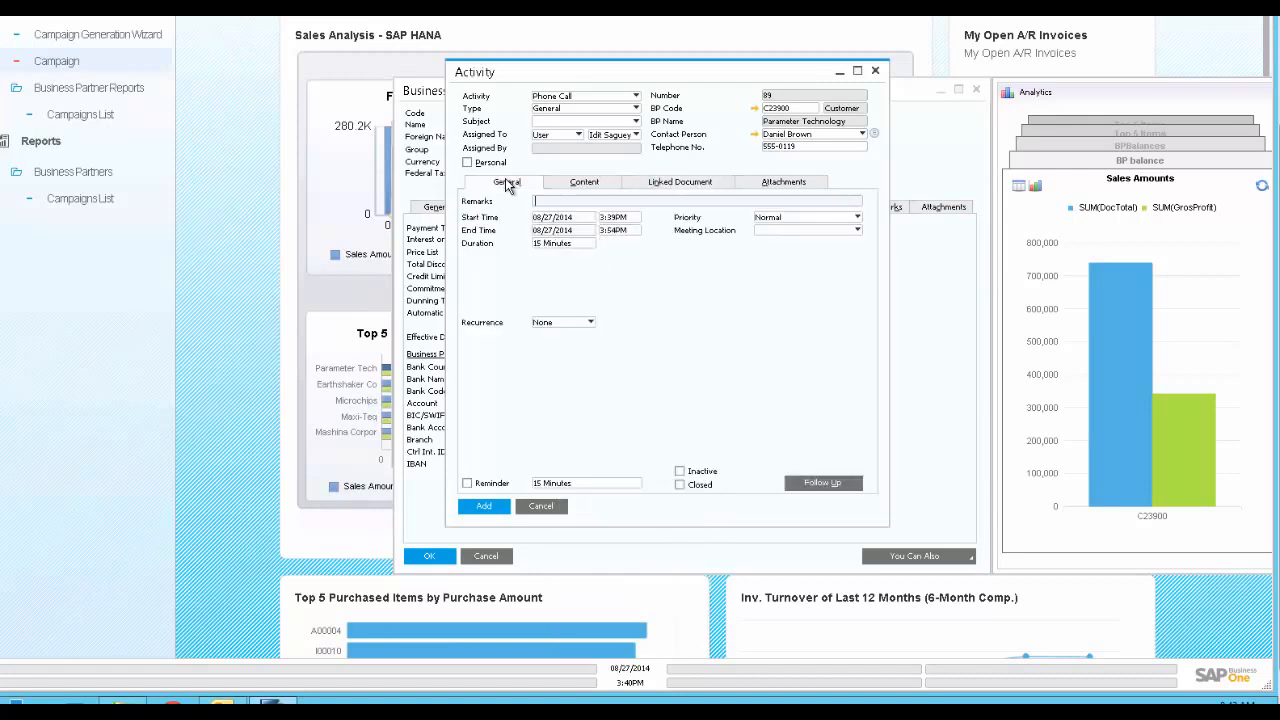
pyautogui.click(555, 328)
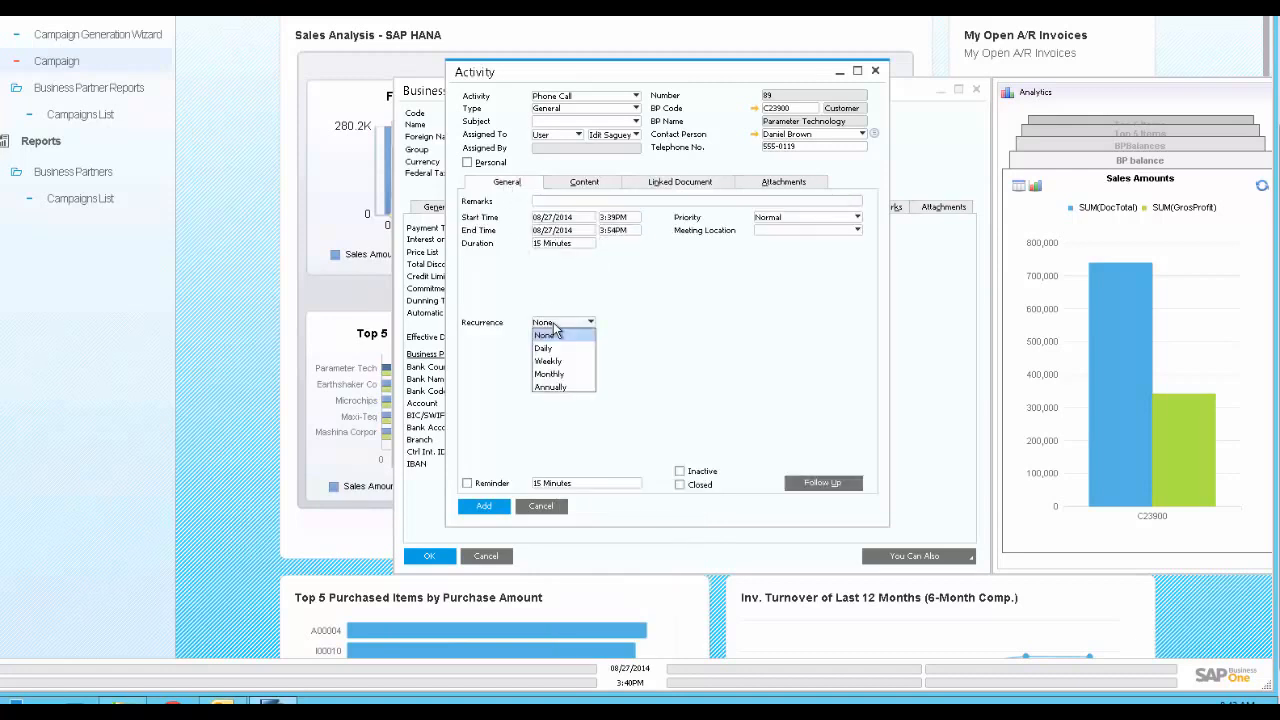
pyautogui.click(520, 302)
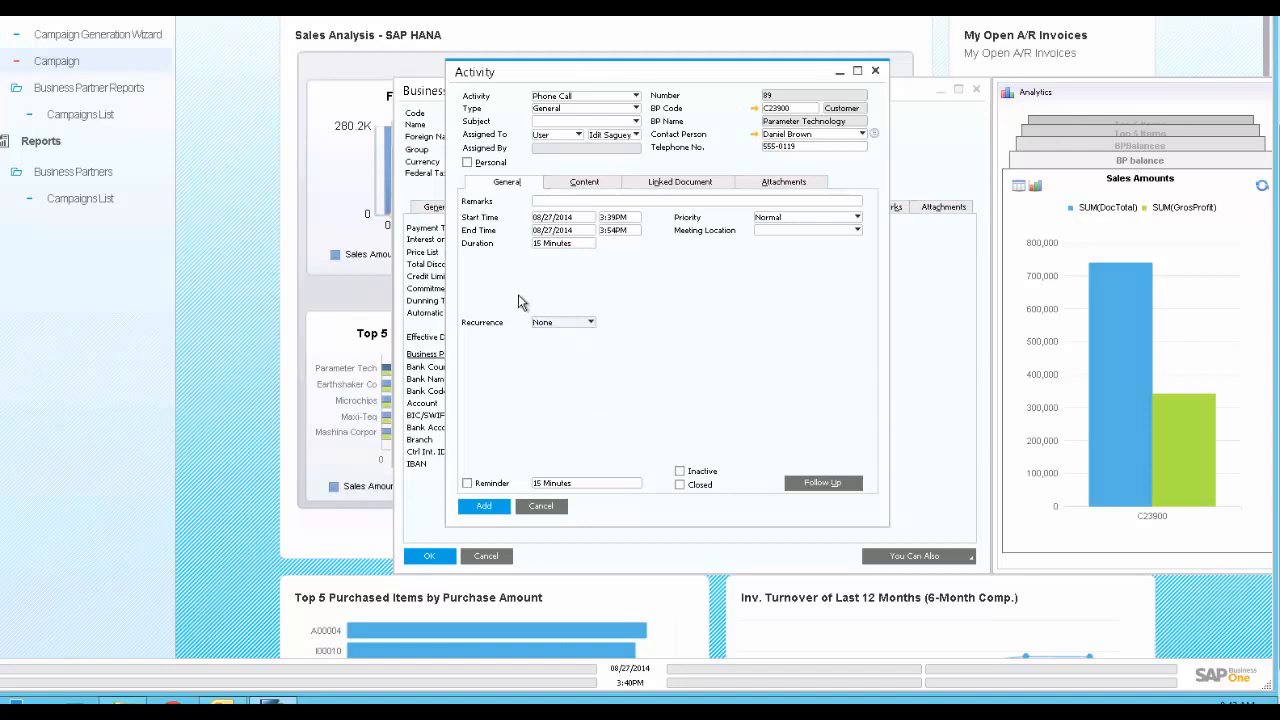
# Enter the remark "Call back about promotion", set the start date to 08/29, turn on the reminder, and add the phone call activity
pyautogui.click(552, 203)
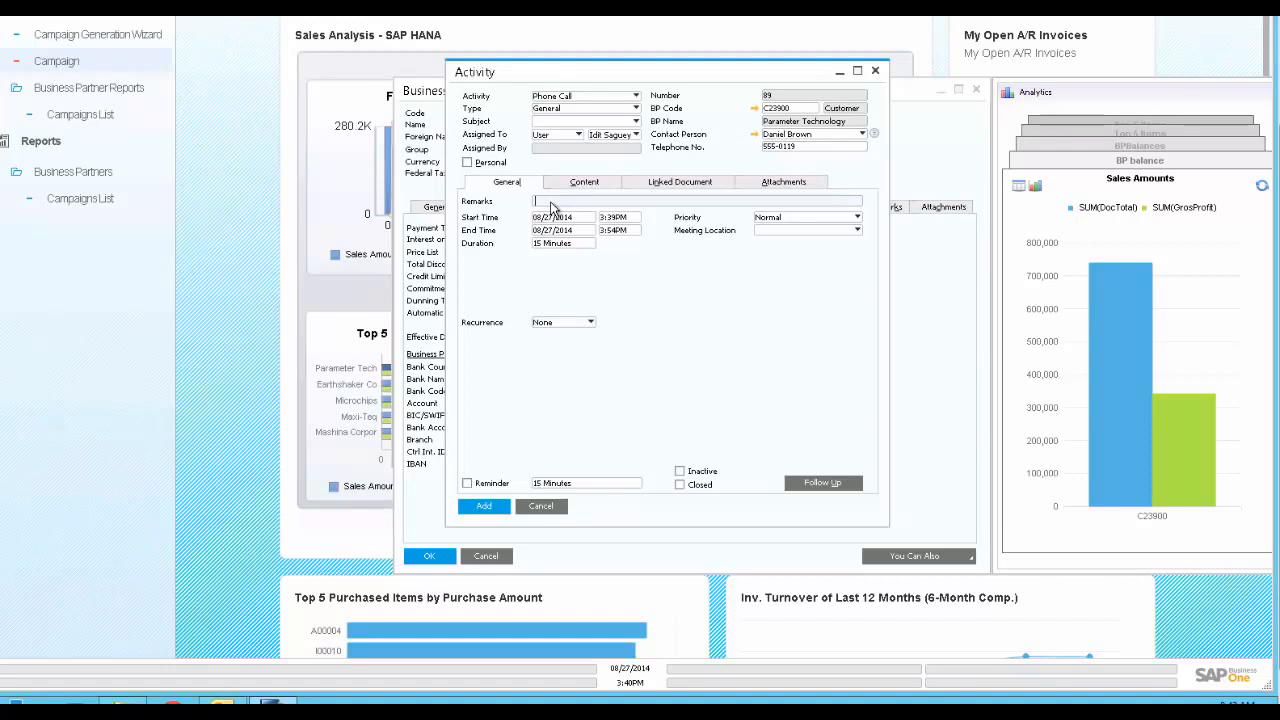
pyautogui.write('Call back about promotion')
pyautogui.click(564, 220)
pyautogui.write('0829')
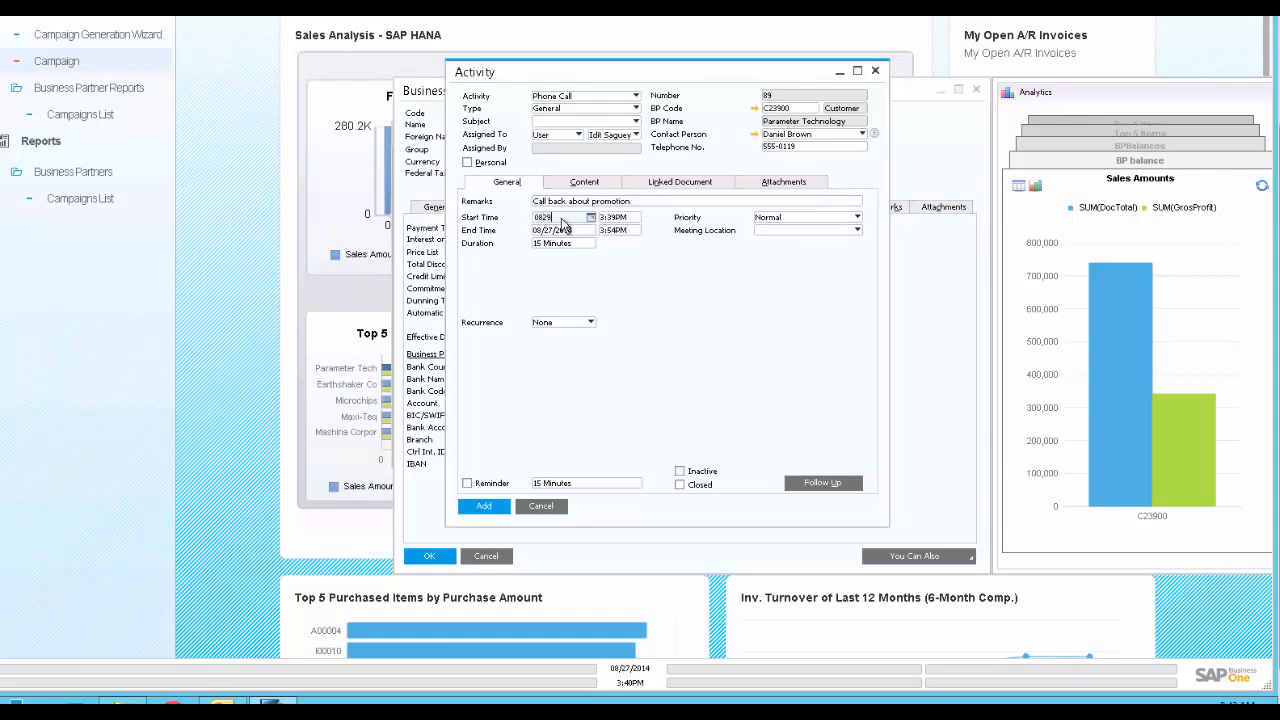
pyautogui.click(469, 484)
pyautogui.click(486, 508)
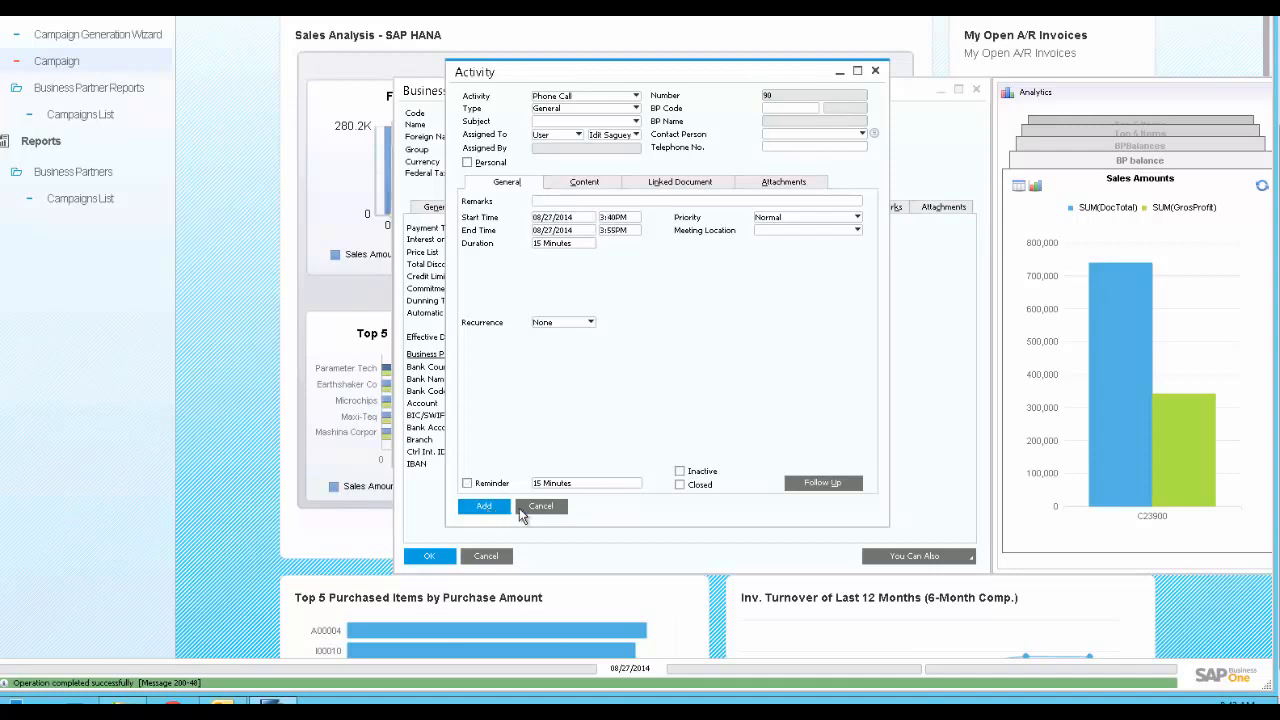
pyautogui.click(541, 507)
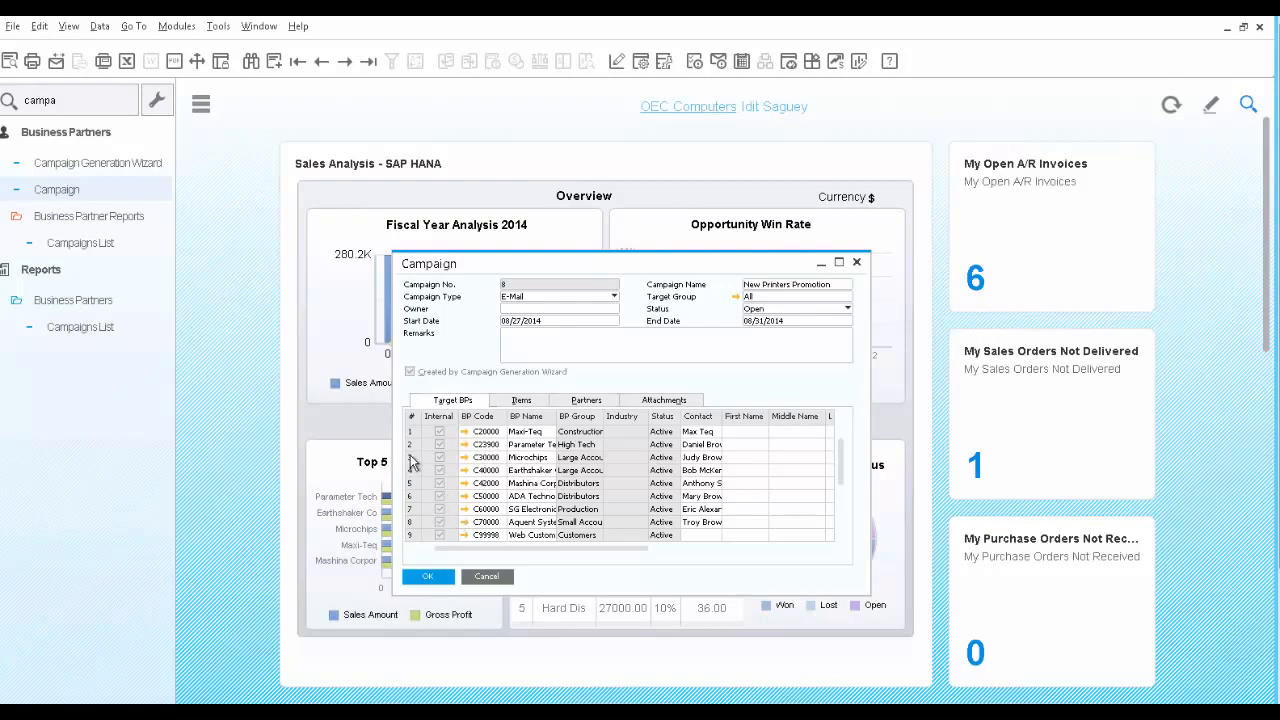
# Set the Microchips row's document type to Sales Quotations and start a new sales quotation for its document number
pyautogui.click(413, 459)
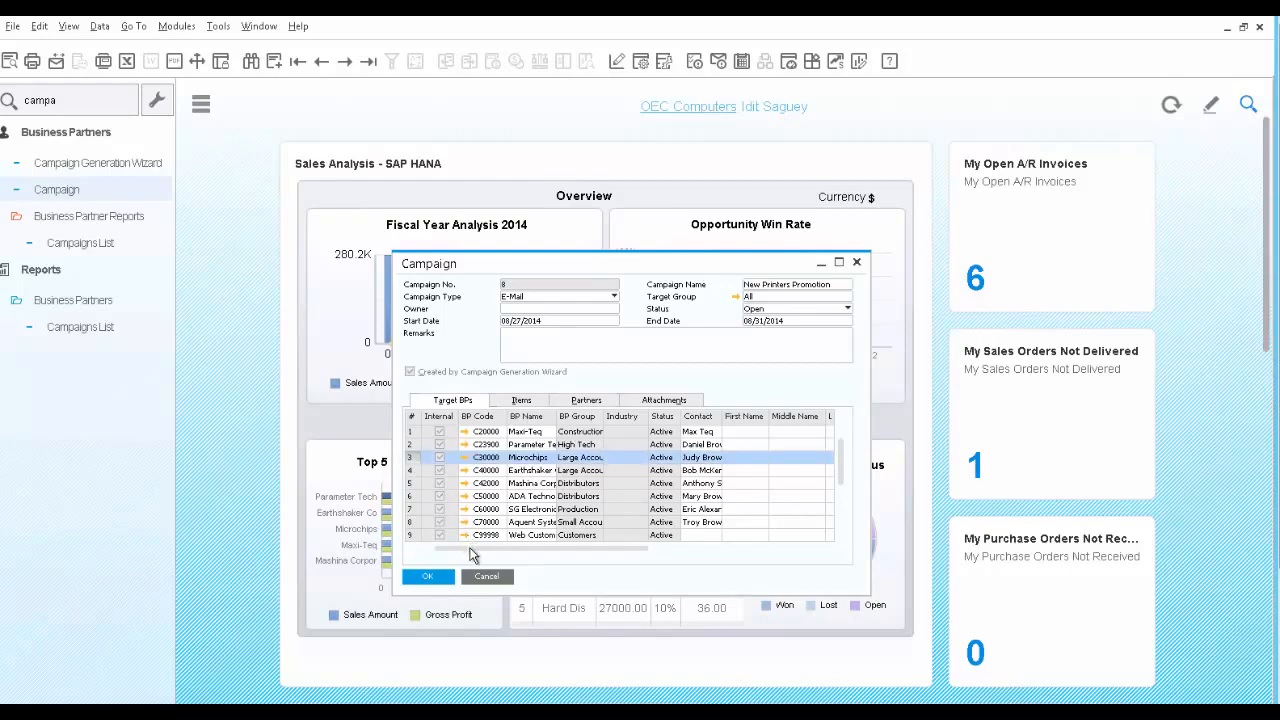
pyautogui.moveTo(470, 549); pyautogui.dragTo(699, 514)
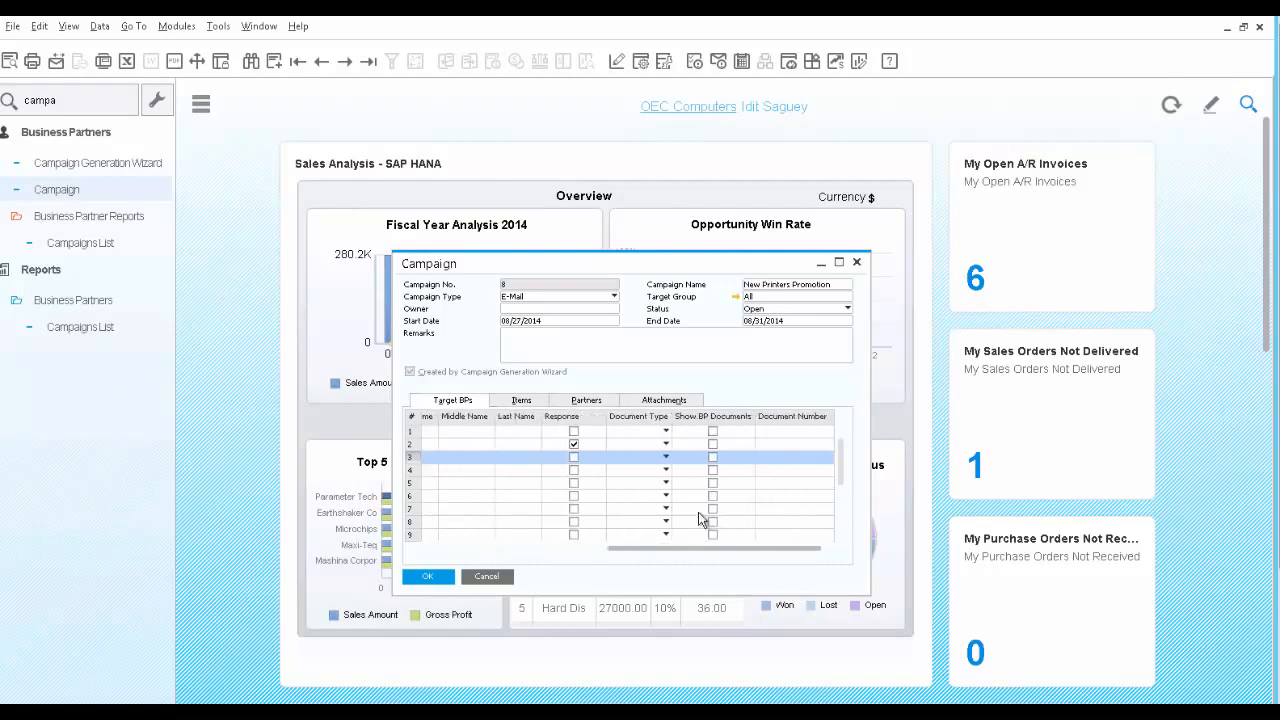
pyautogui.click(665, 457)
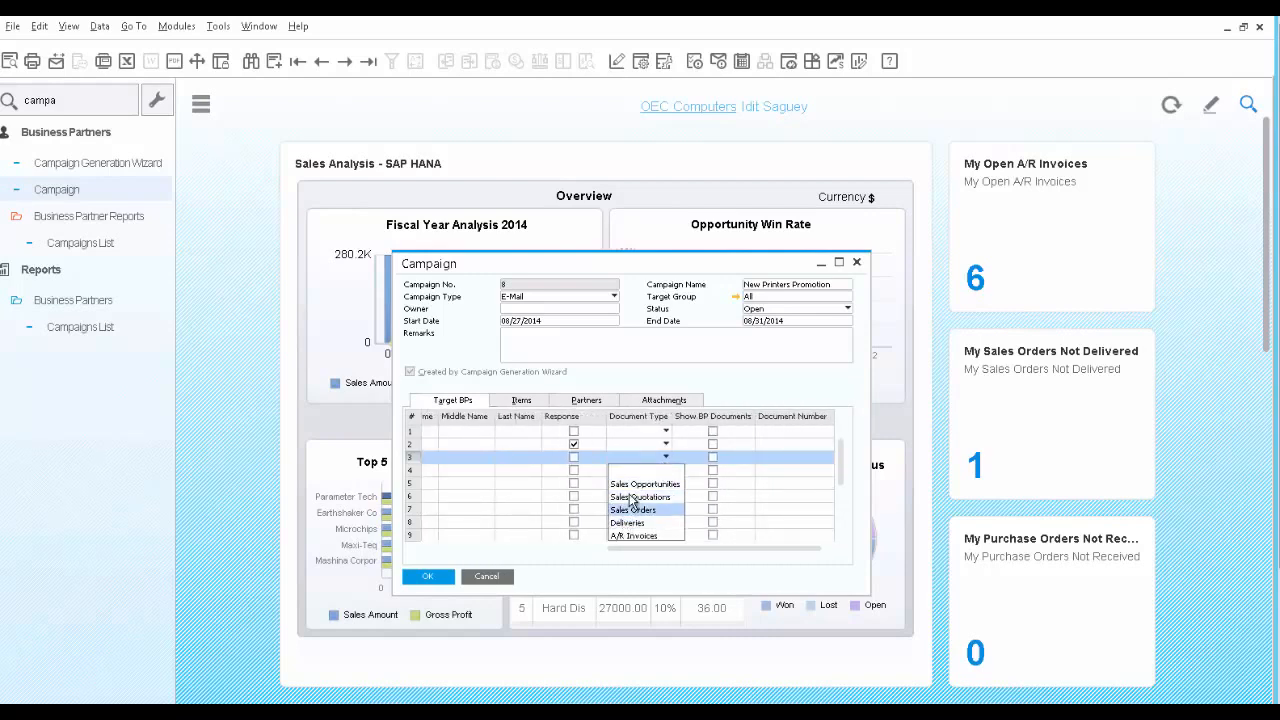
pyautogui.click(640, 497)
pyautogui.click(770, 461)
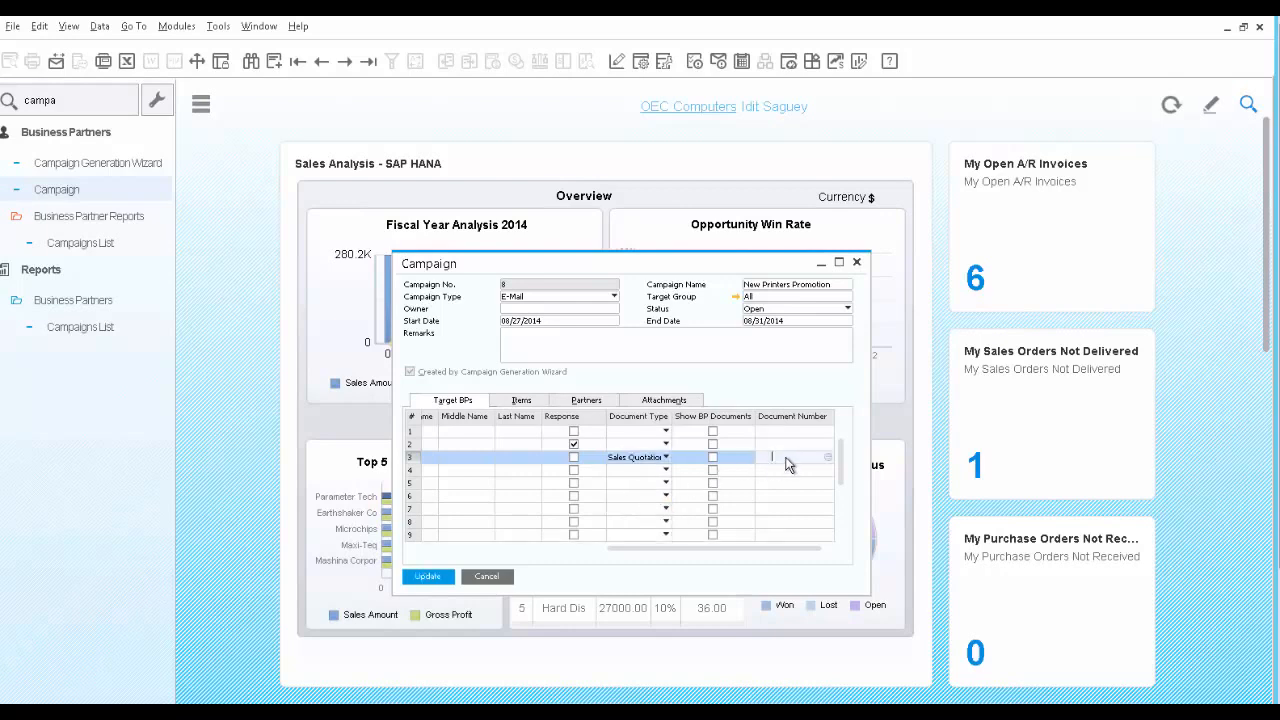
pyautogui.click(827, 459)
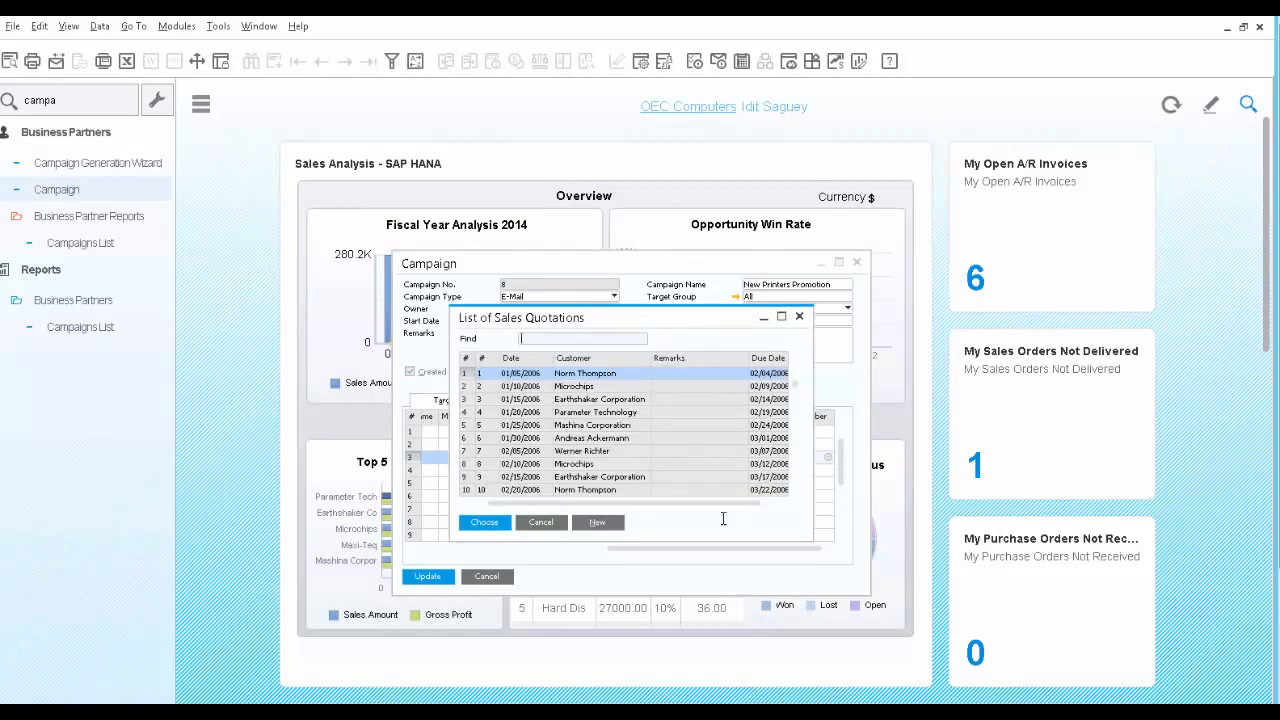
pyautogui.click(607, 527)
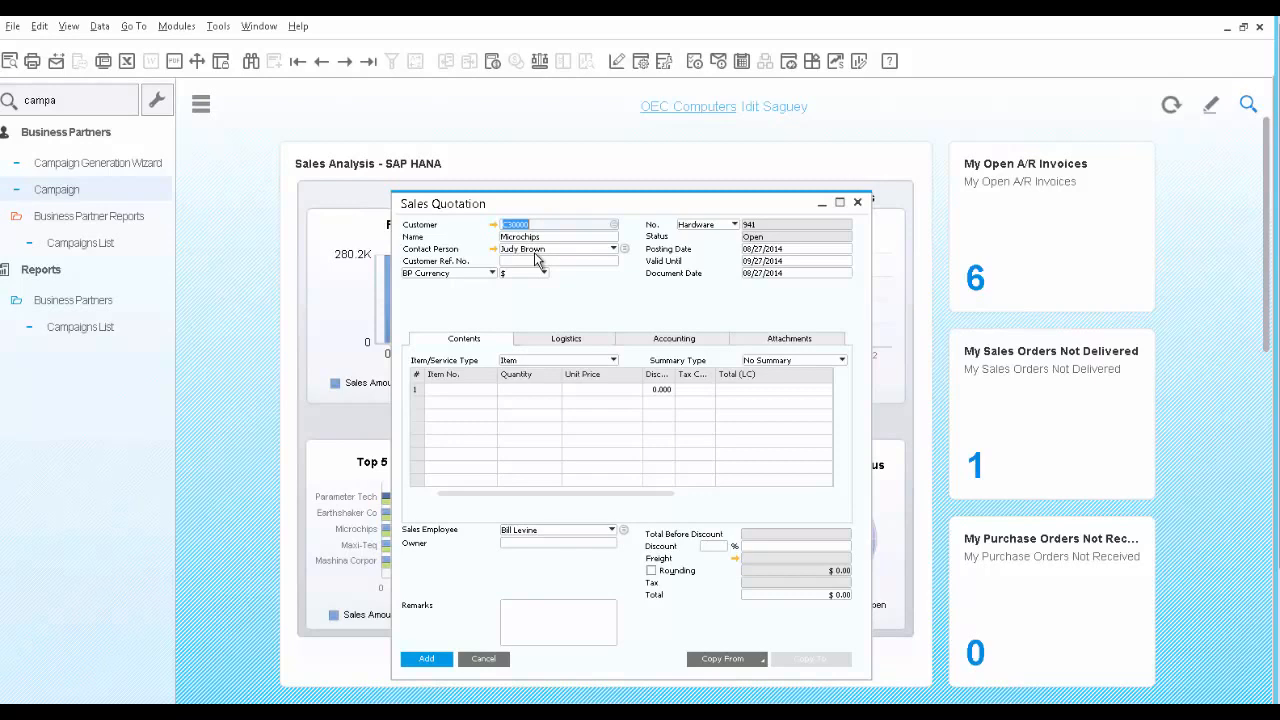
# Fill the Microchips quotation with items A00001 and A00002 and add it, linking it to the campaign row
pyautogui.click(472, 390)
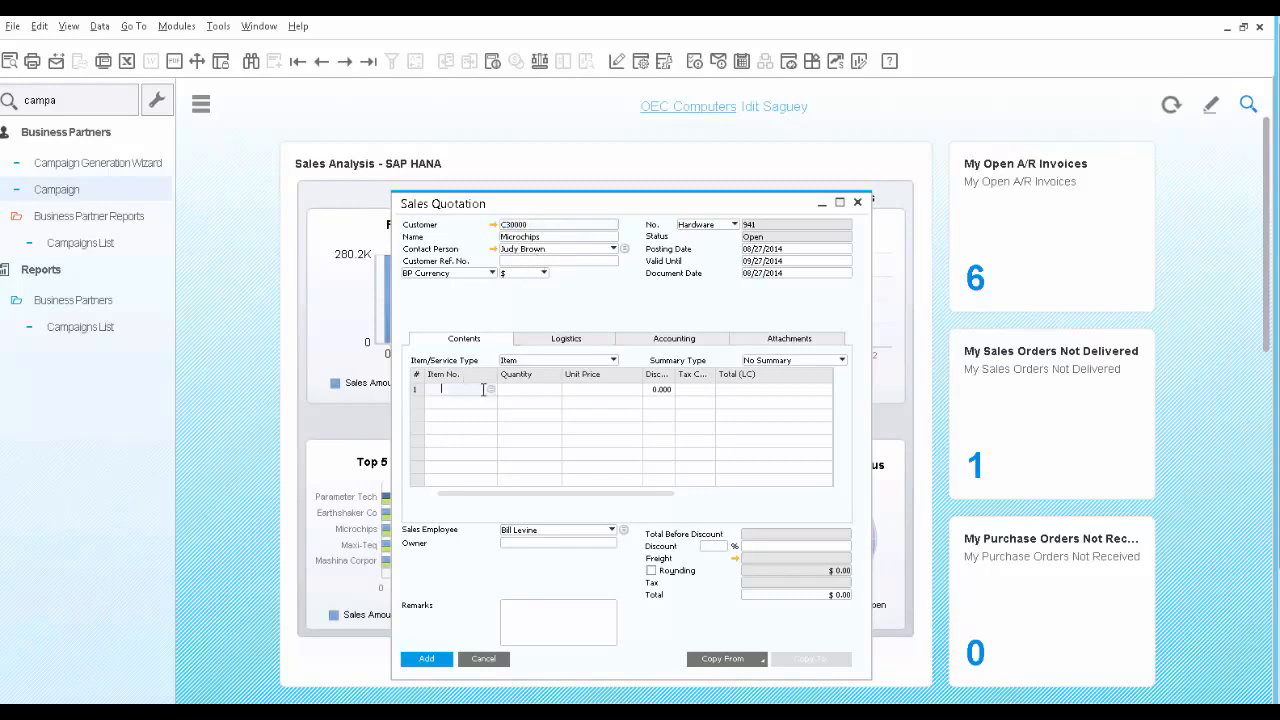
pyautogui.click(491, 391)
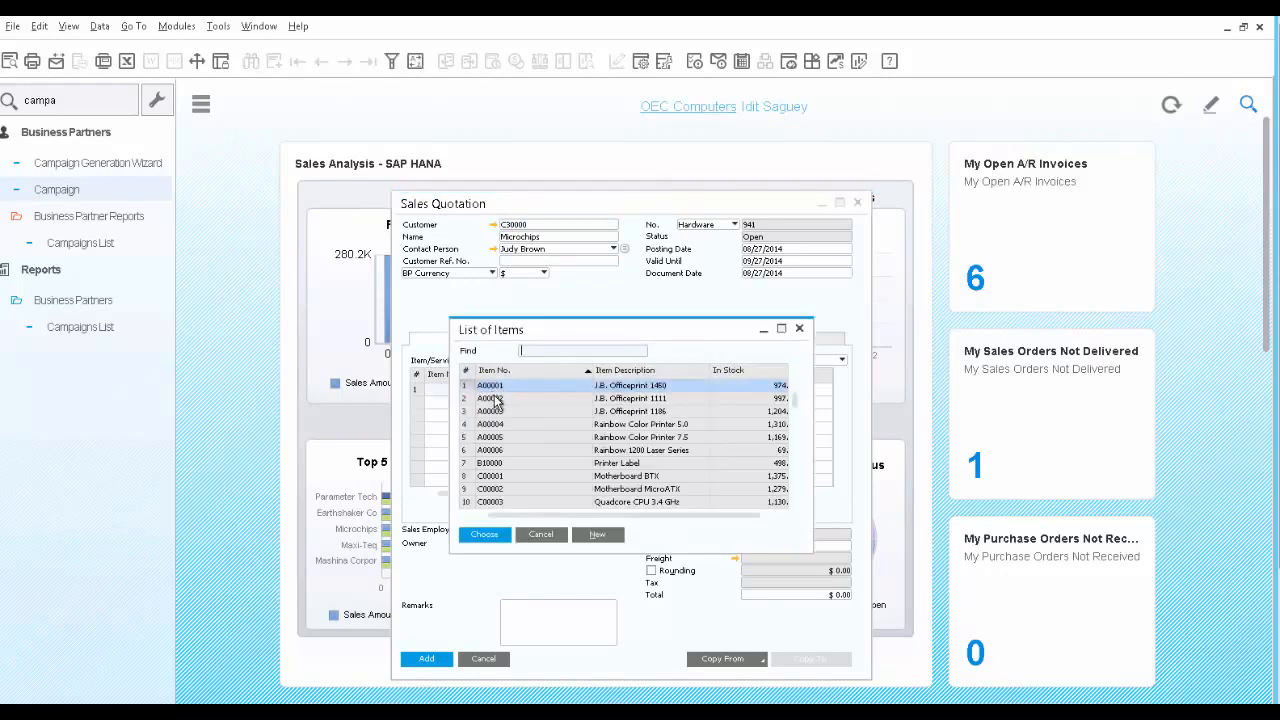
pyautogui.keyDown('shift'); pyautogui.click(497, 399); pyautogui.keyUp('shift')
pyautogui.click(484, 534)
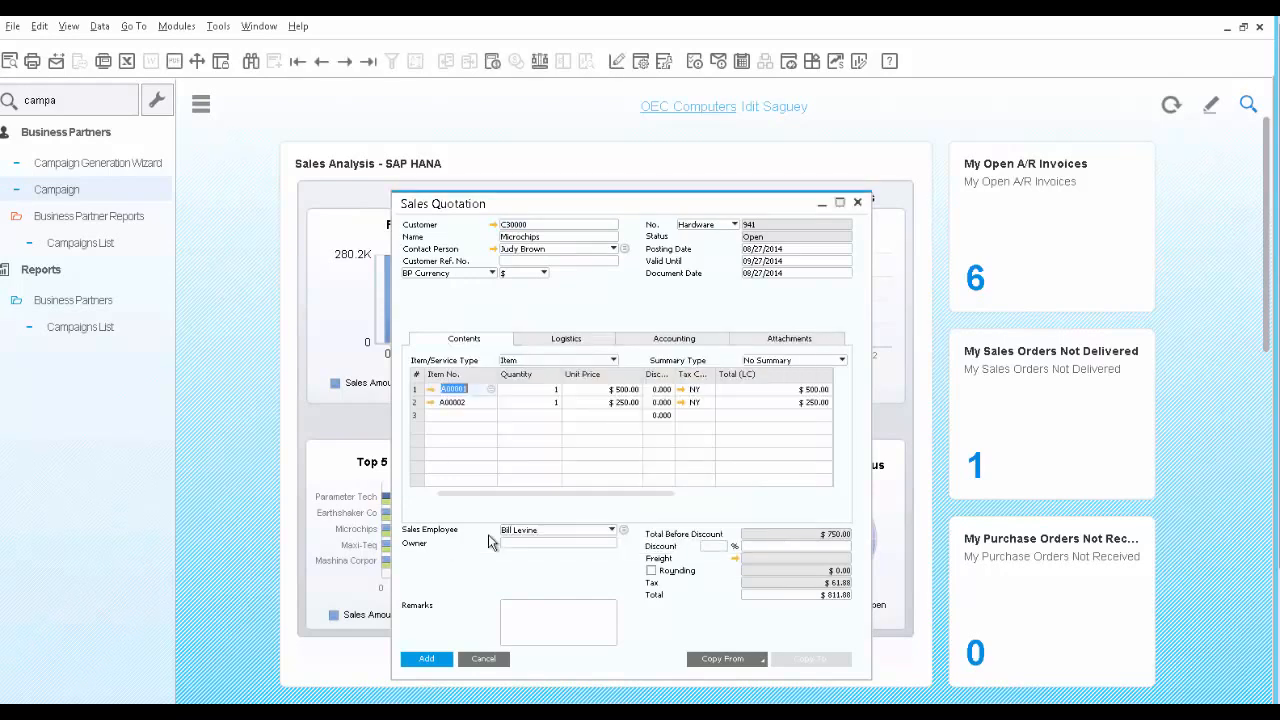
pyautogui.click(425, 660)
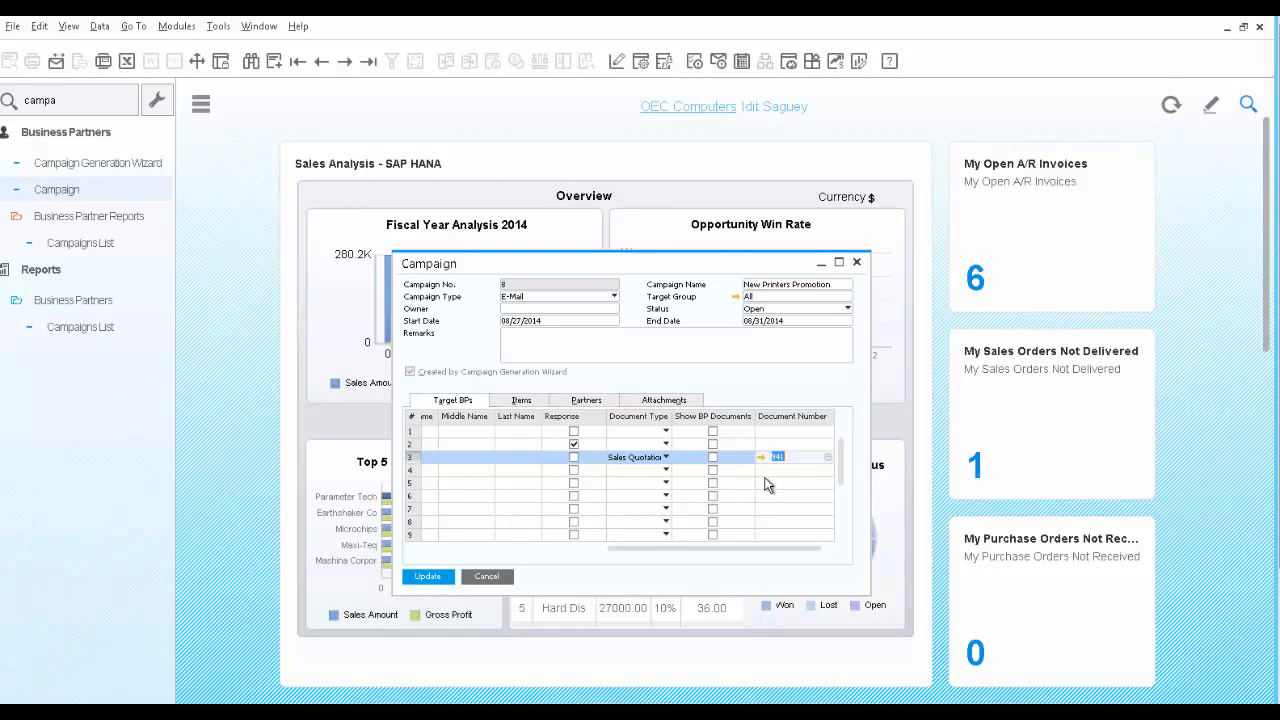
# Mark Microchips as having responded to the campaign and update the campaign record
pyautogui.click(574, 459)
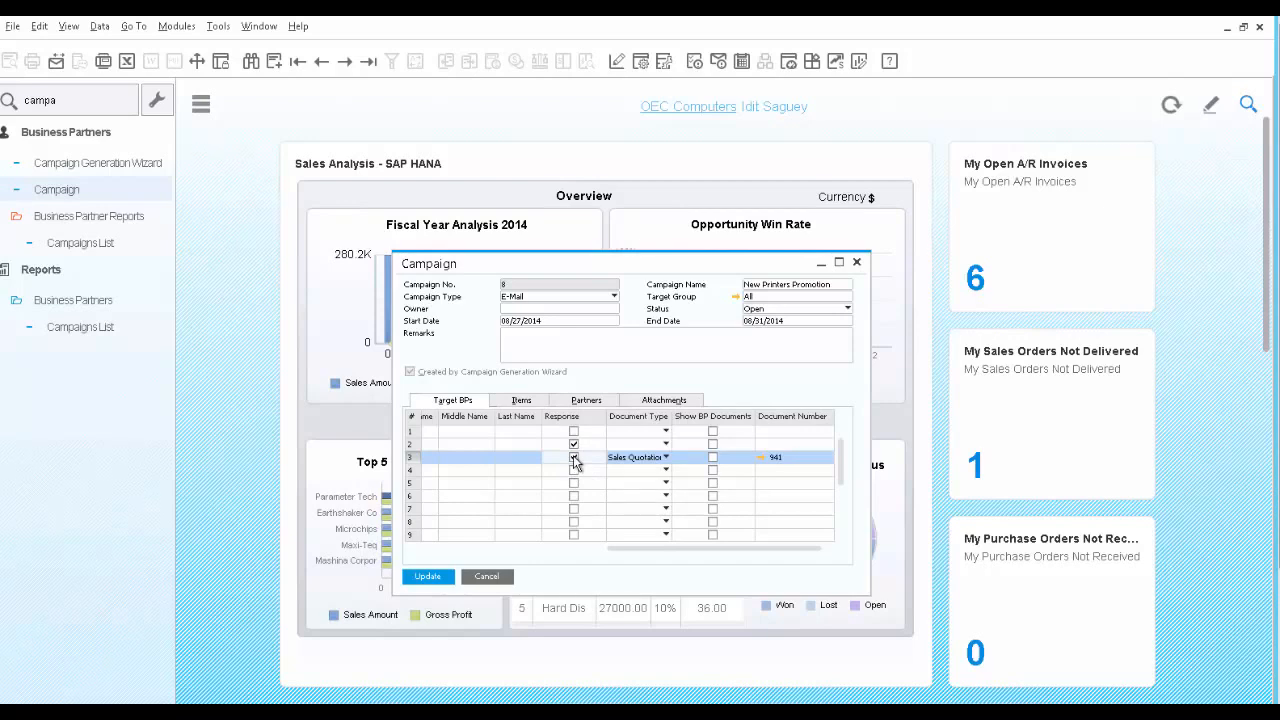
pyautogui.click(434, 578)
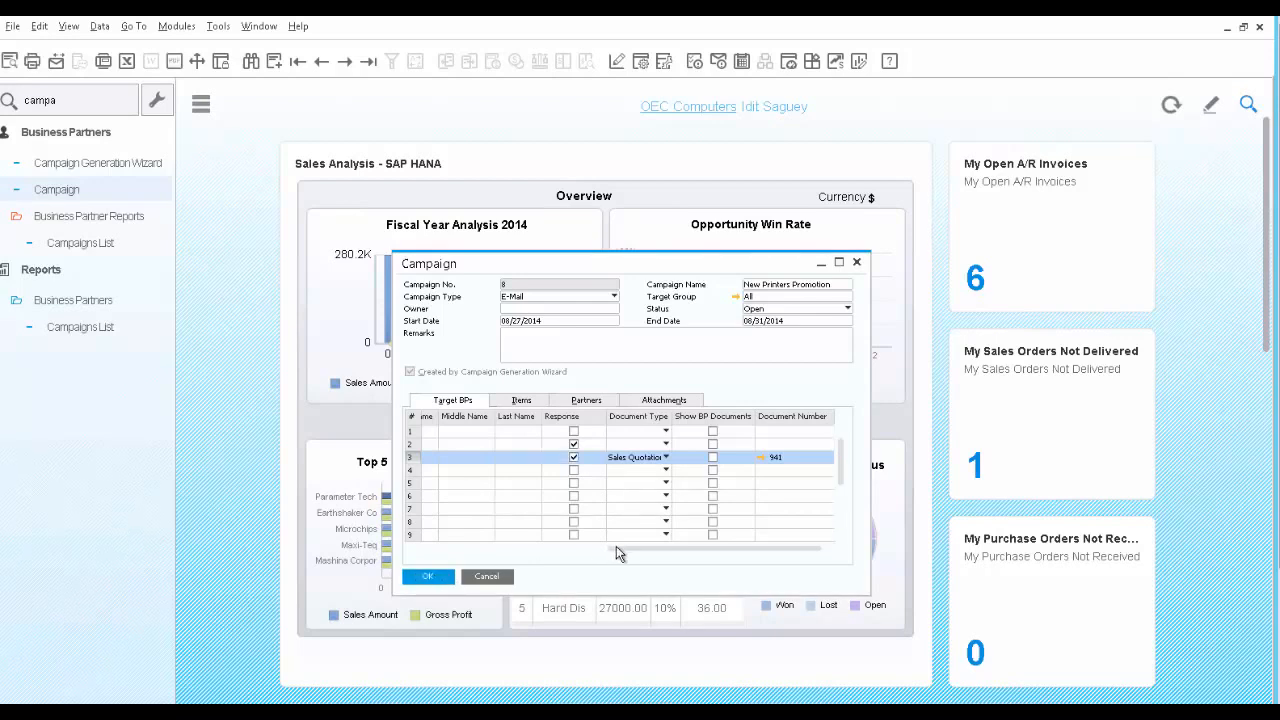
# Set the Coris Ptz Ltd row's document type to Sales Opportunities and start a new sales opportunity for its document number
pyautogui.moveTo(586, 549); pyautogui.dragTo(411, 554)
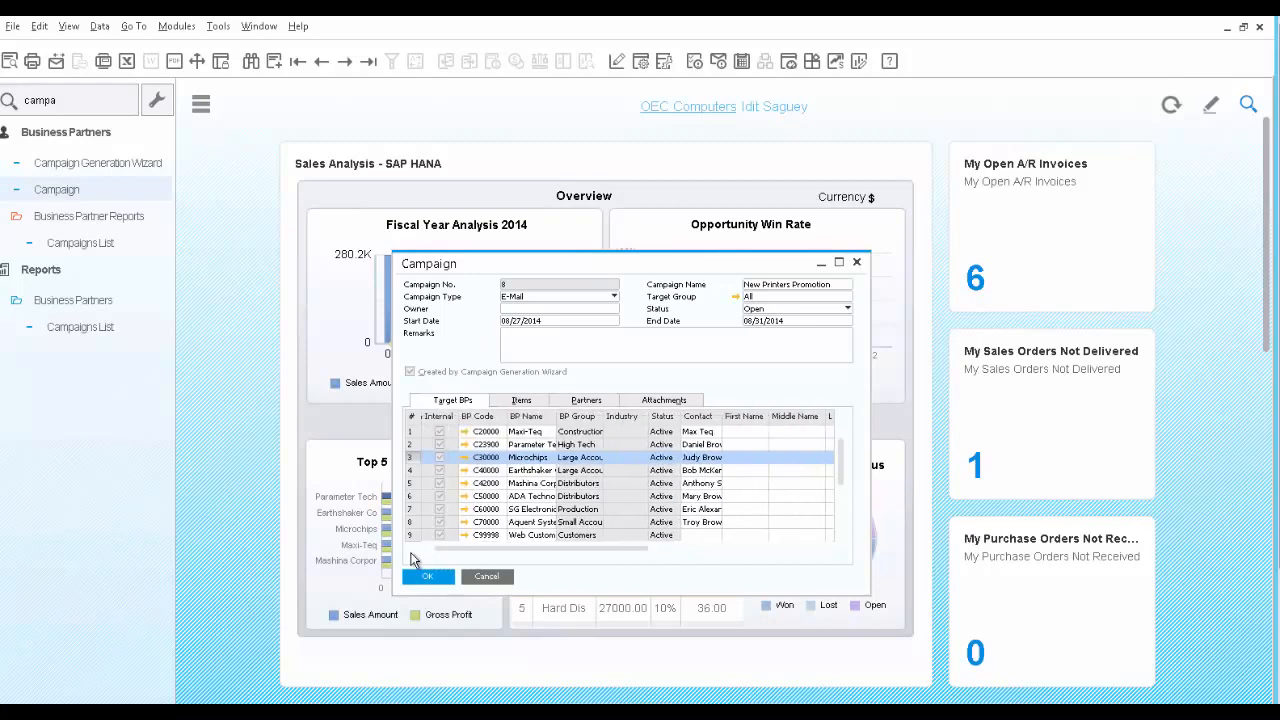
pyautogui.moveTo(840, 462); pyautogui.dragTo(836, 528)
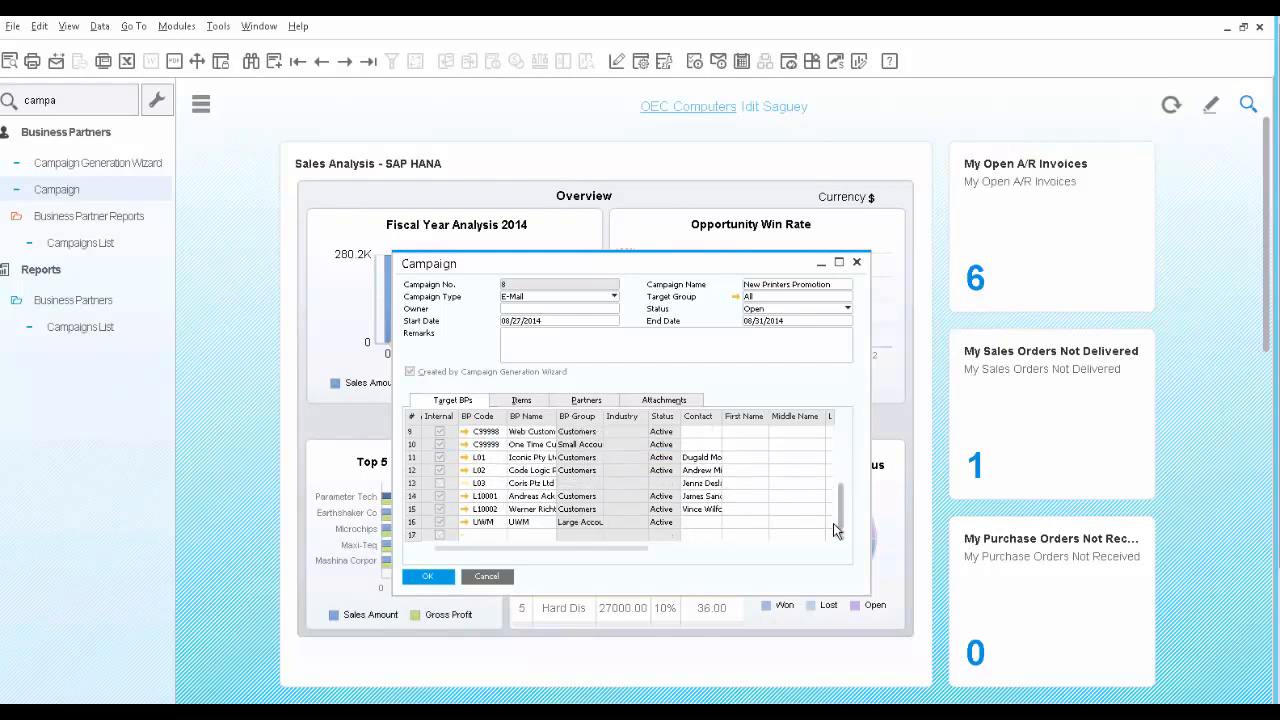
pyautogui.click(414, 484)
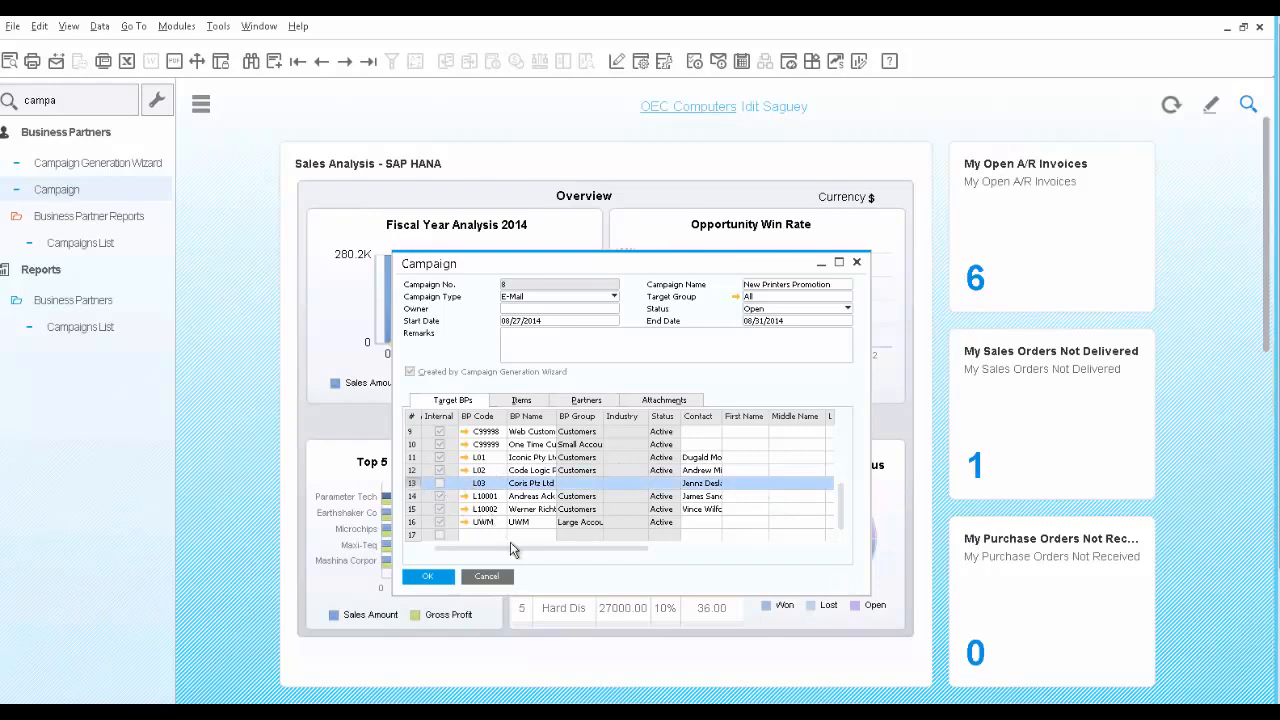
pyautogui.click(728, 549)
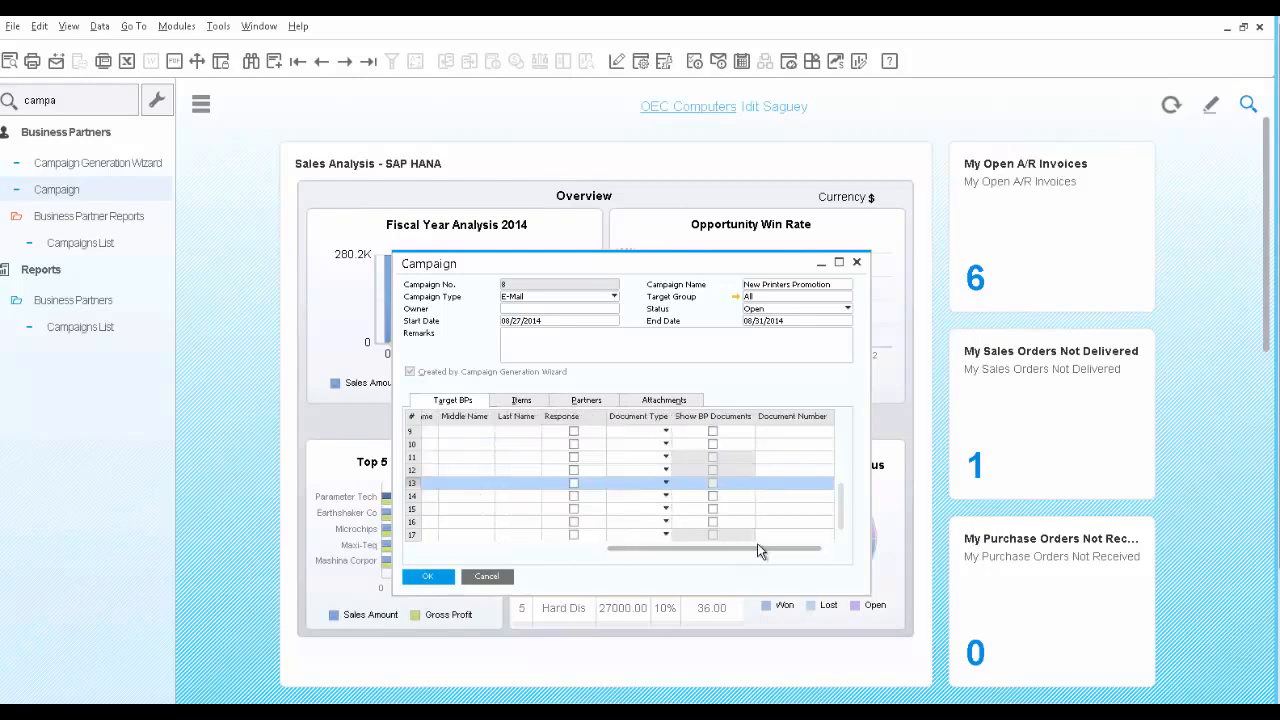
pyautogui.click(663, 485)
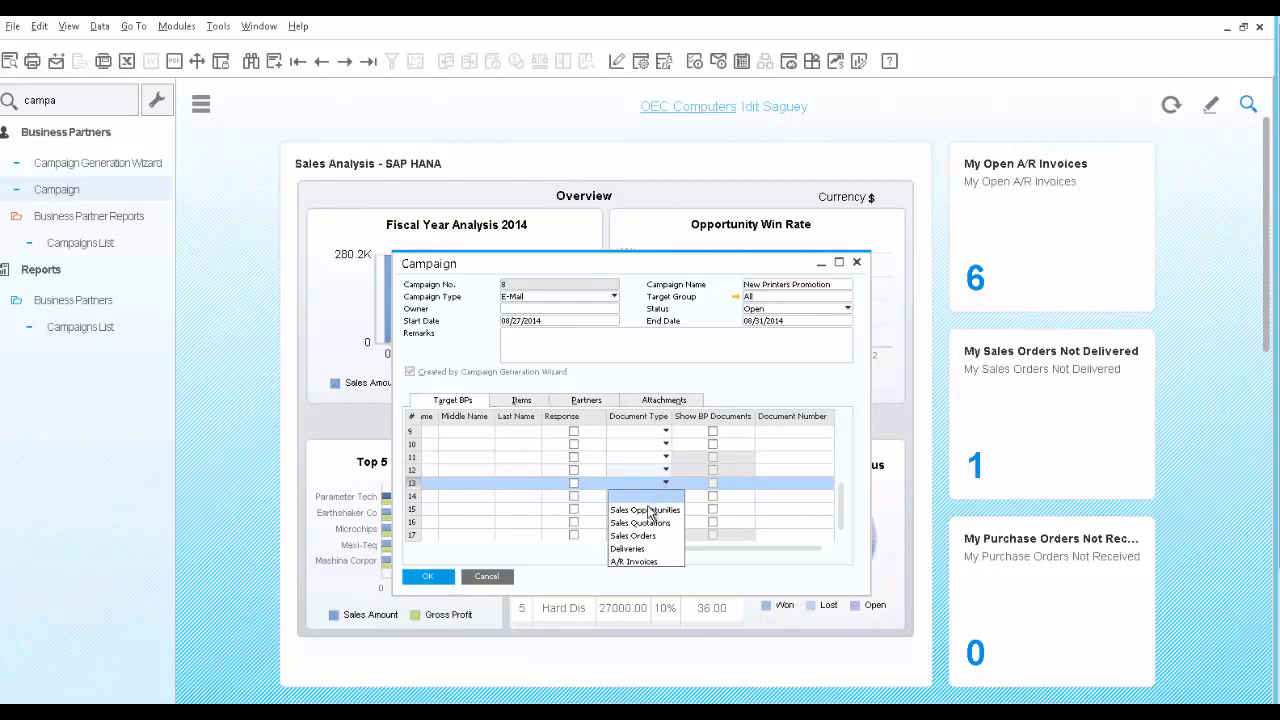
pyautogui.click(655, 510)
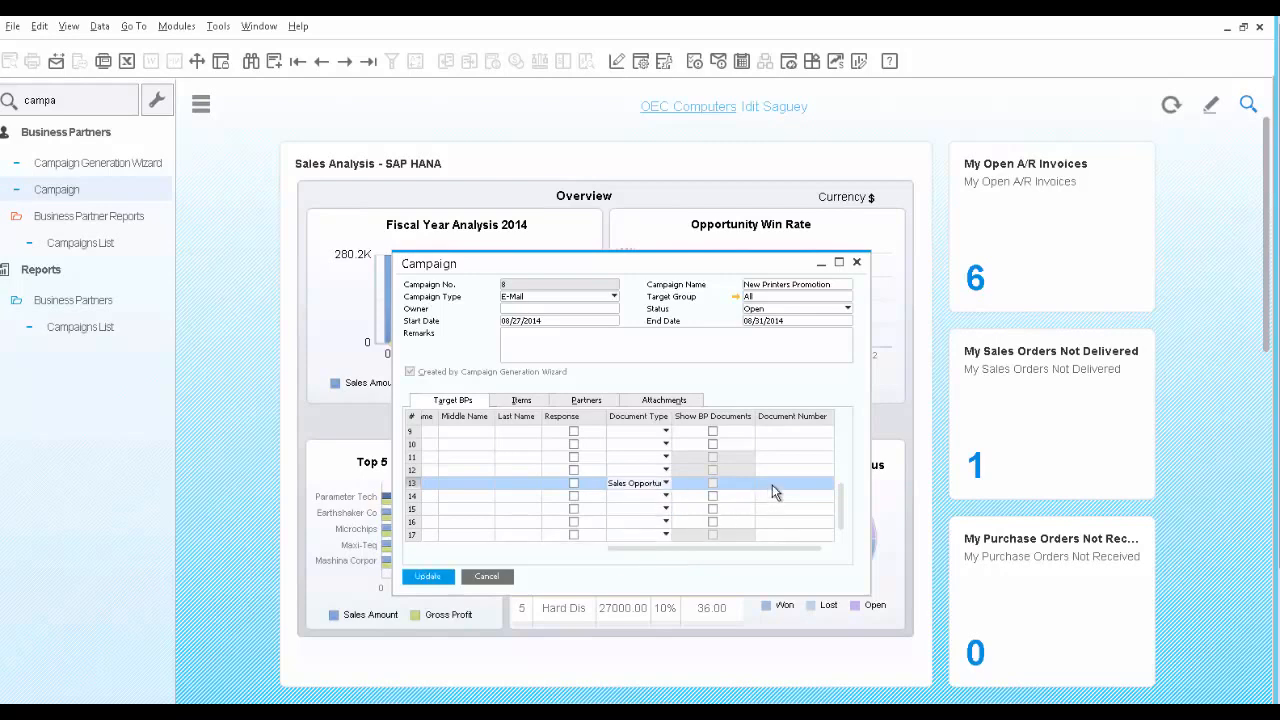
pyautogui.click(775, 489)
pyautogui.click(827, 484)
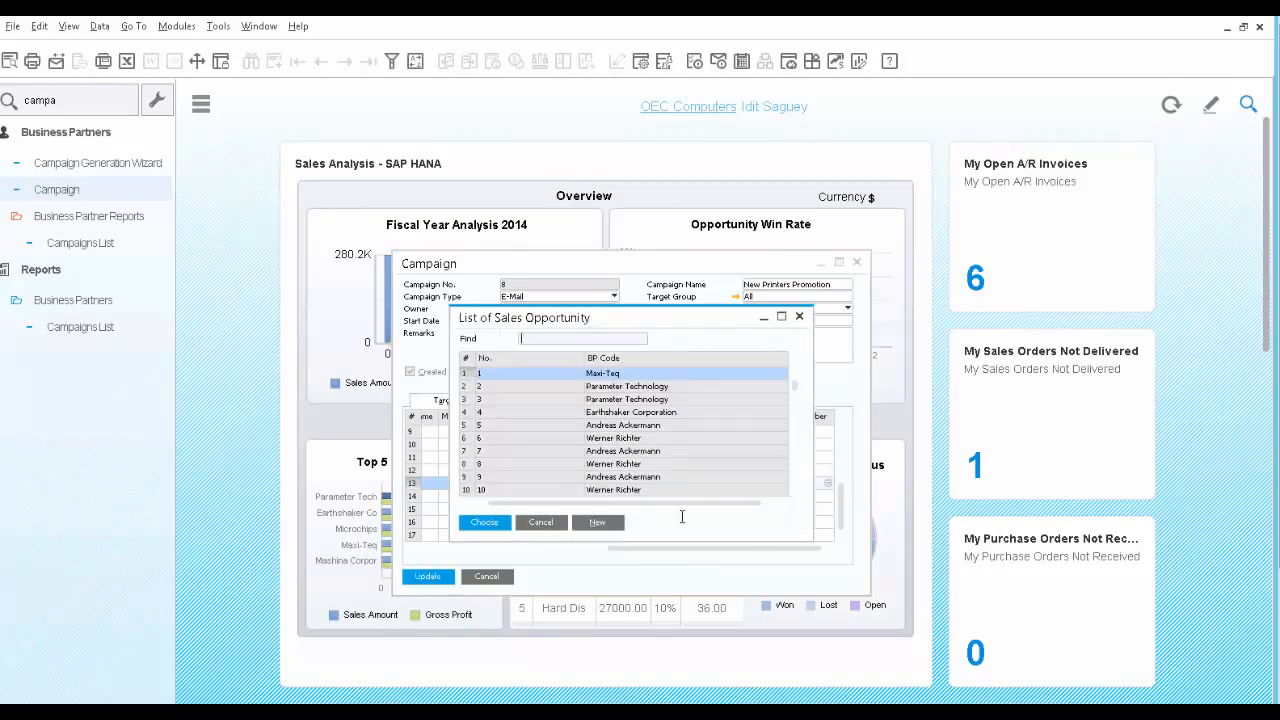
pyautogui.click(597, 523)
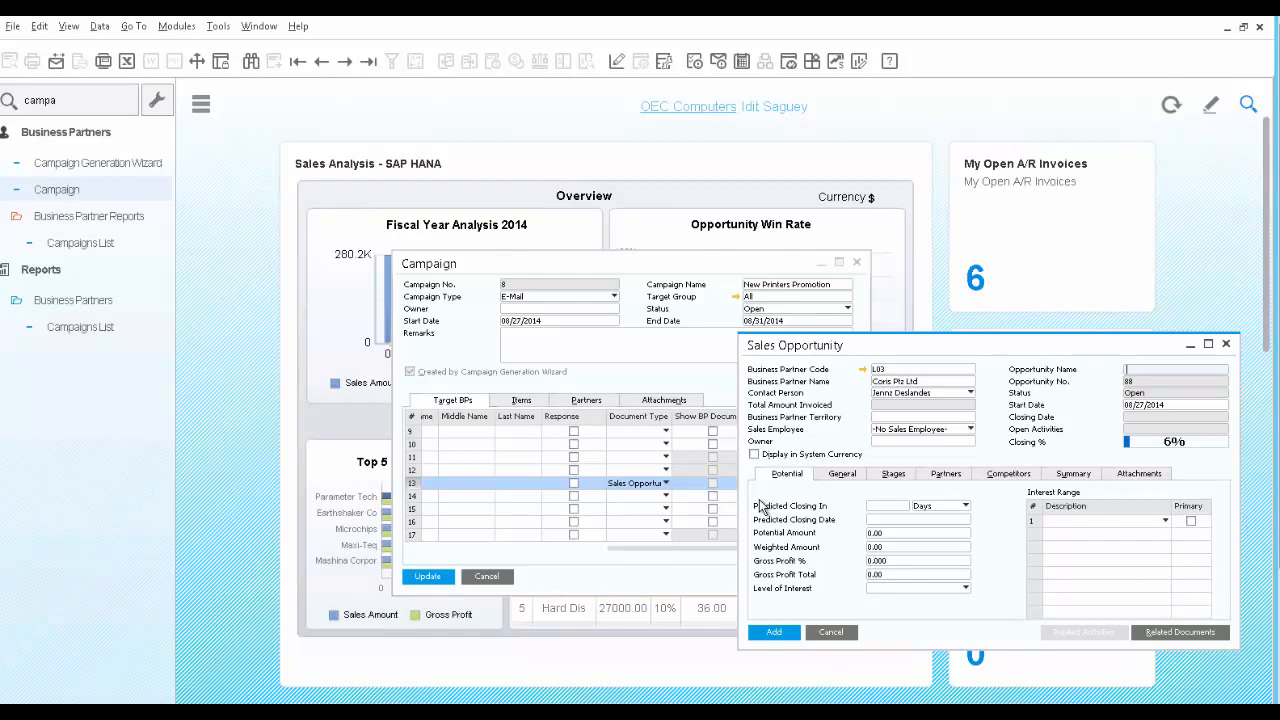
# Examine the master data and contact person details of the opportunity's business partner, L03
pyautogui.click(865, 370)
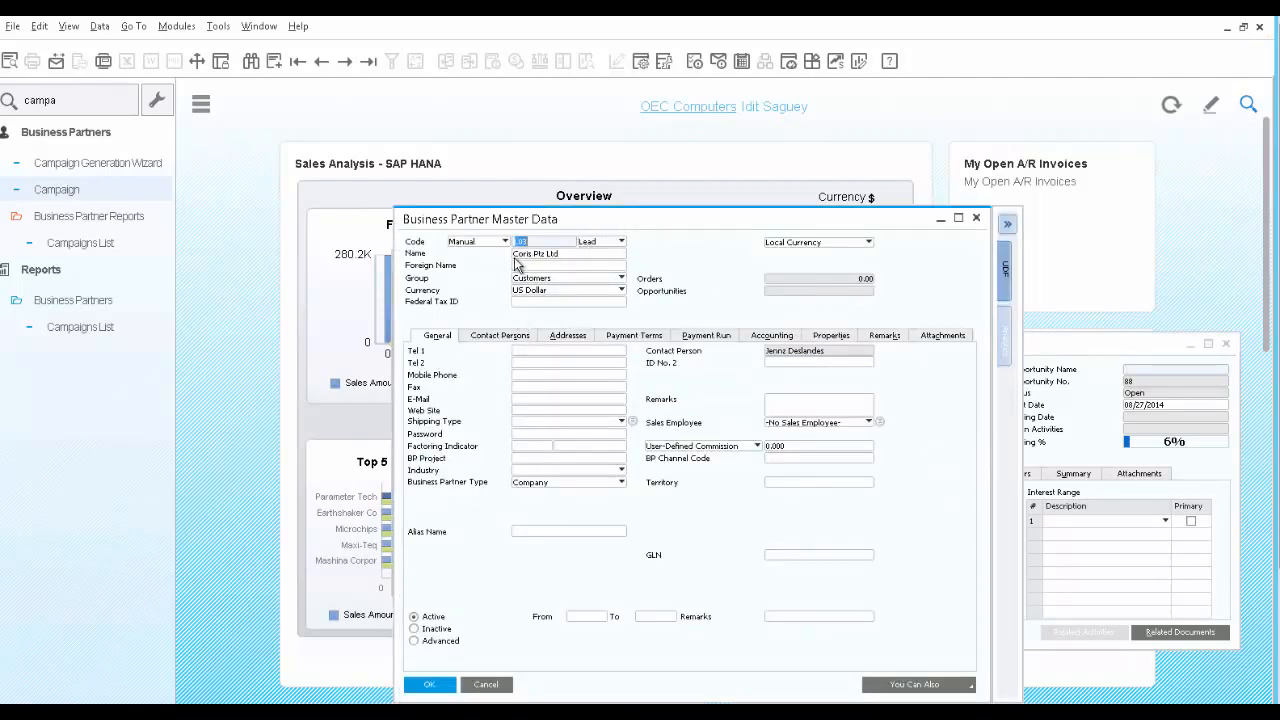
pyautogui.click(516, 336)
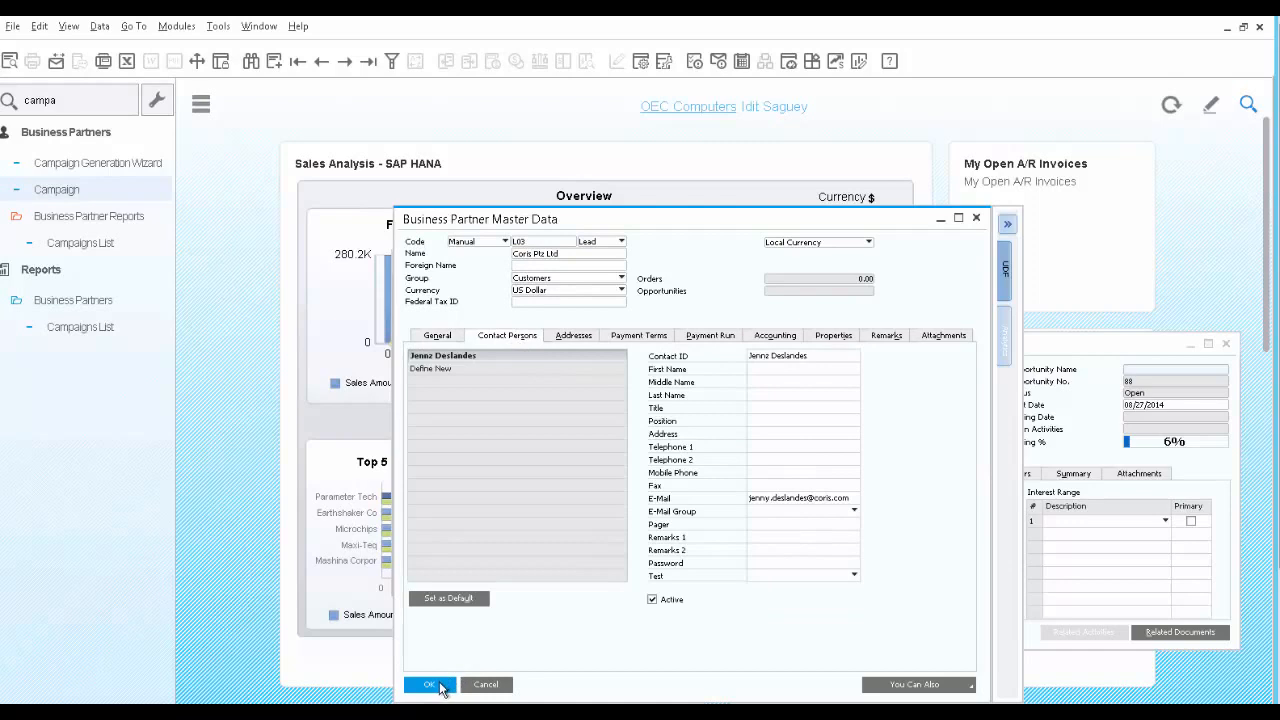
pyautogui.click(430, 685)
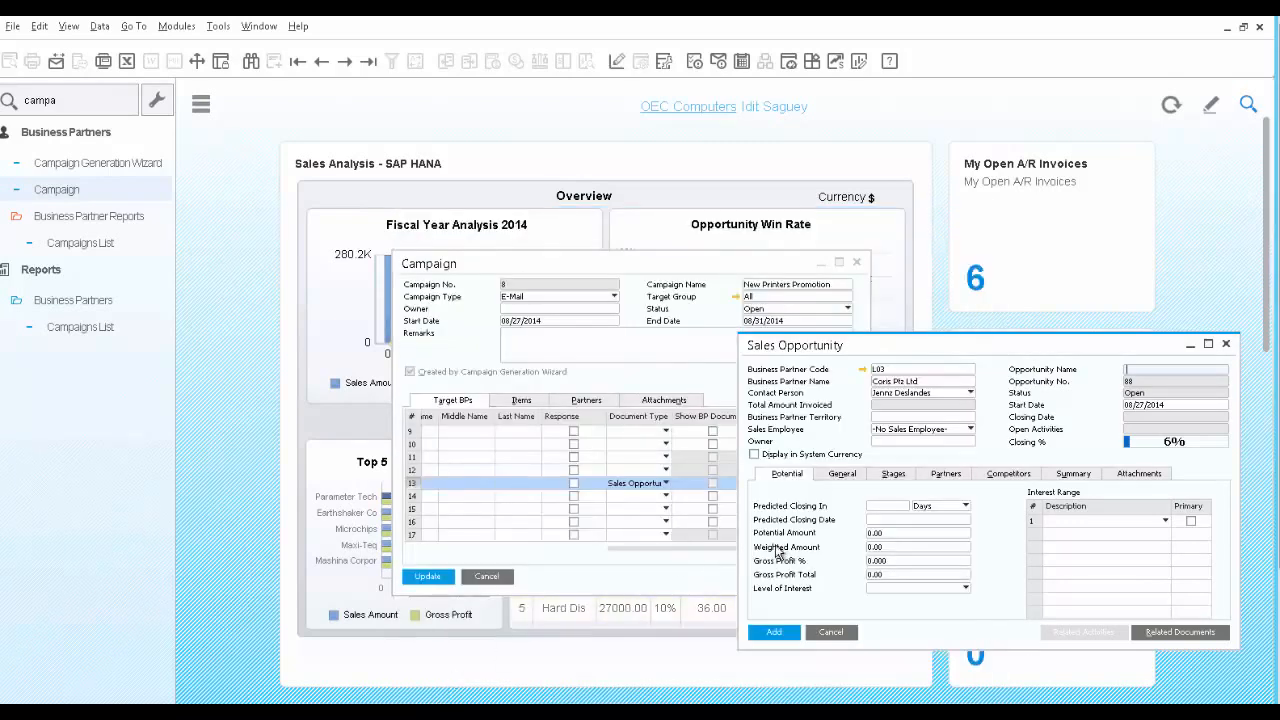
# Set the opportunity's predicted closing to 10 days, potential amount to 1,000 and gross profit to 15%
pyautogui.click(892, 507)
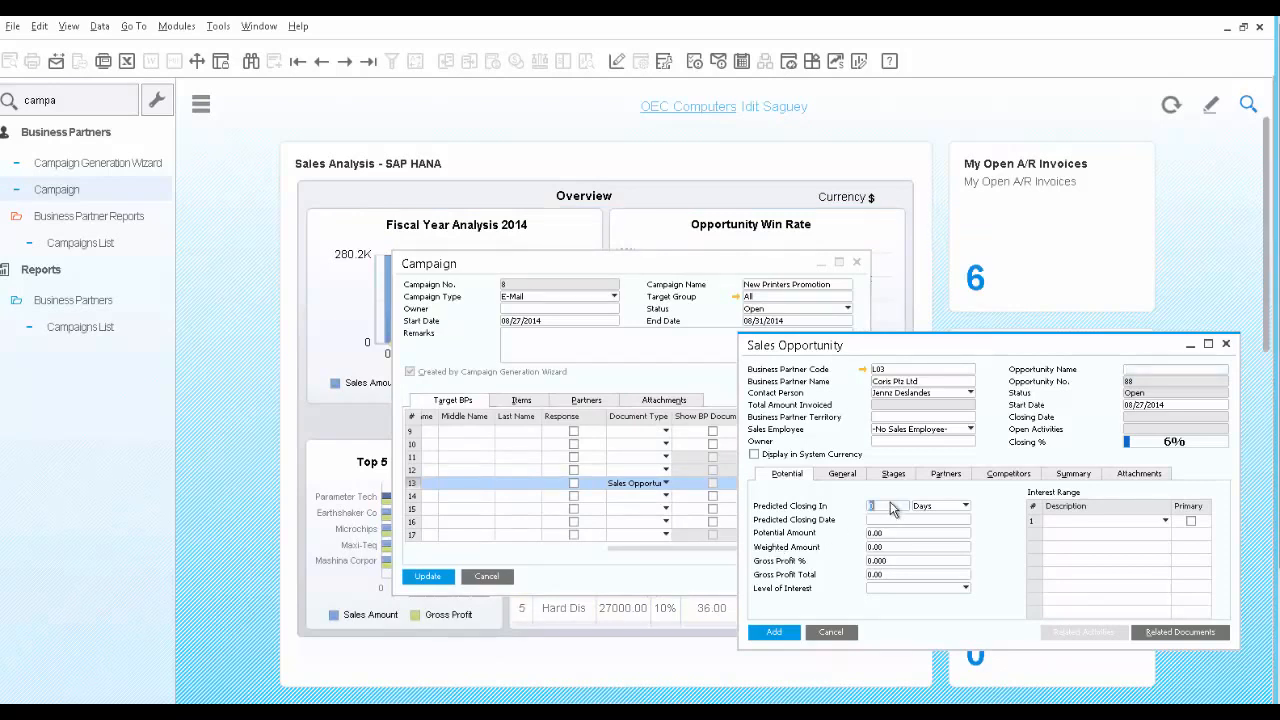
pyautogui.write('10')
pyautogui.click(905, 537)
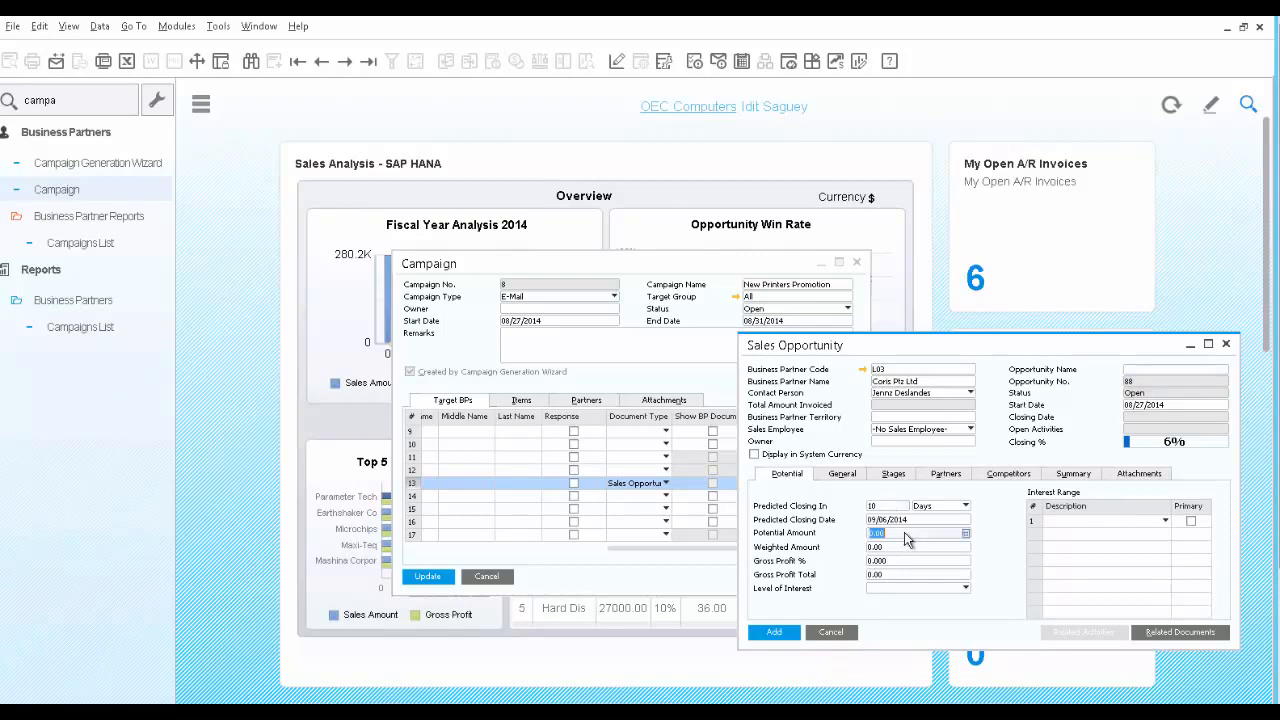
pyautogui.write('1000')
pyautogui.click(905, 560)
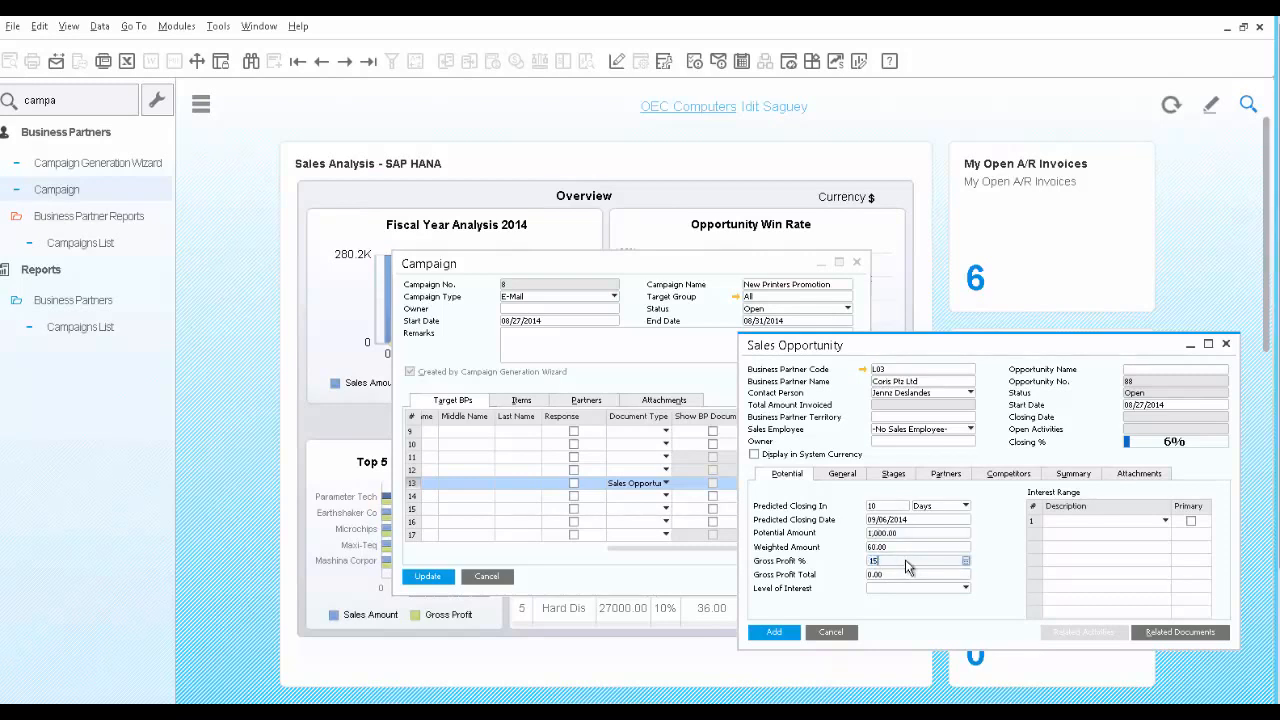
pyautogui.press('Tab')
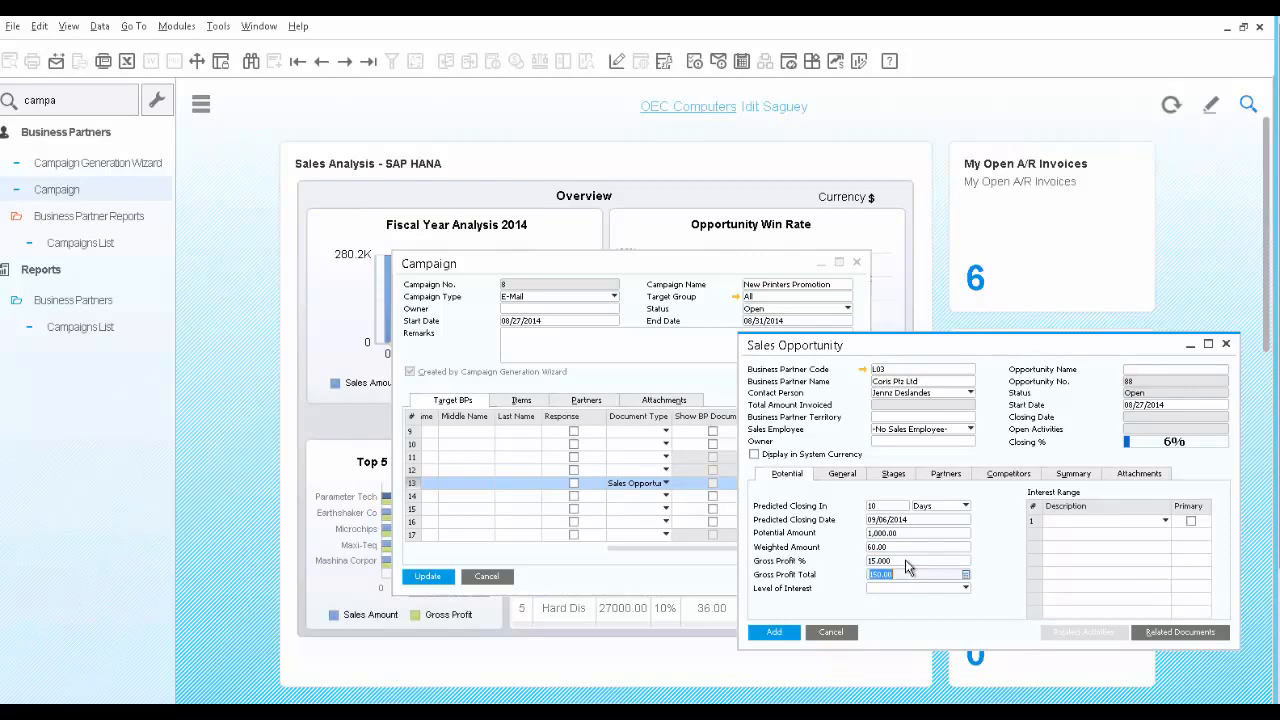
# Assign the first named sales employee to the opportunity's Lead stage, and save both the opportunity and the campaign
pyautogui.click(895, 474)
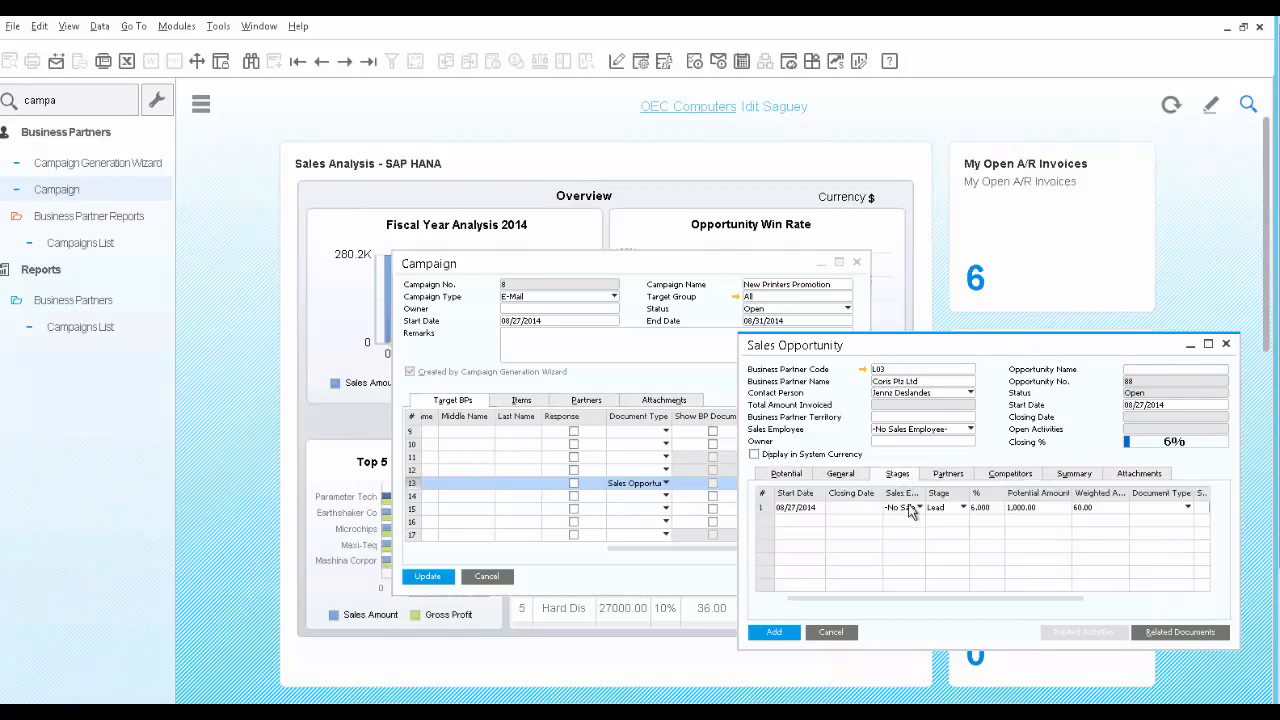
pyautogui.click(911, 509)
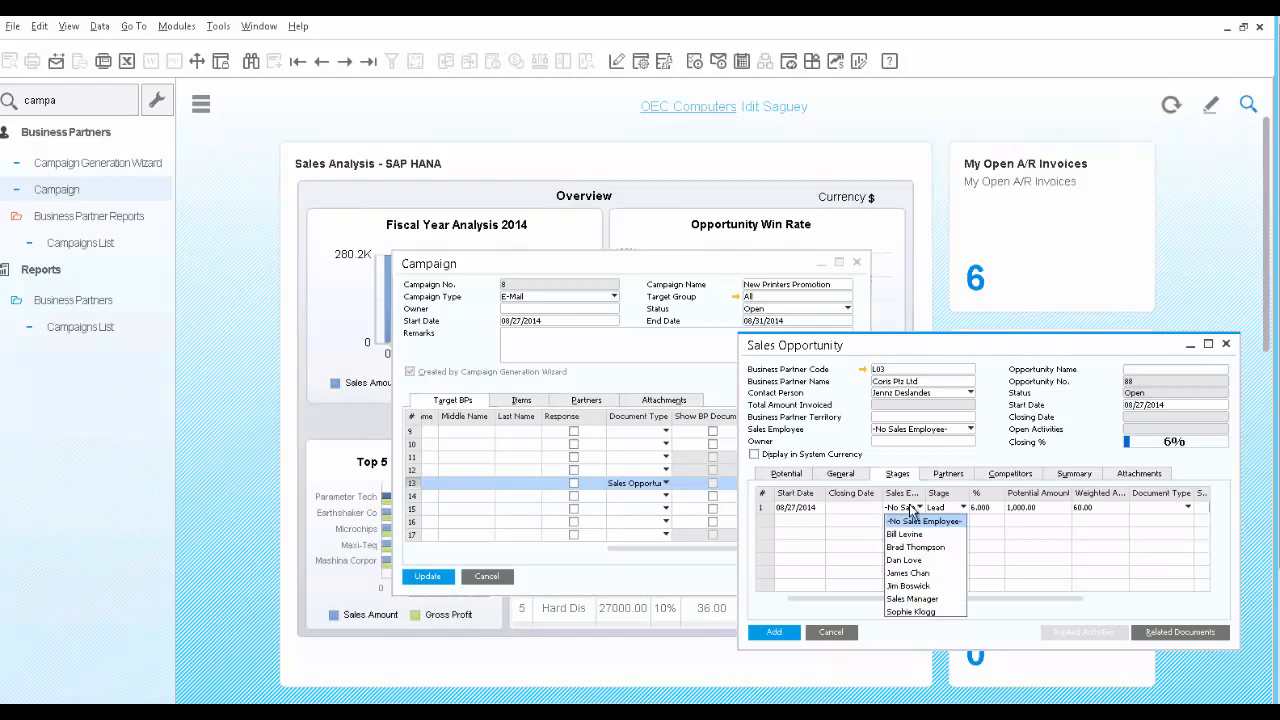
pyautogui.click(908, 533)
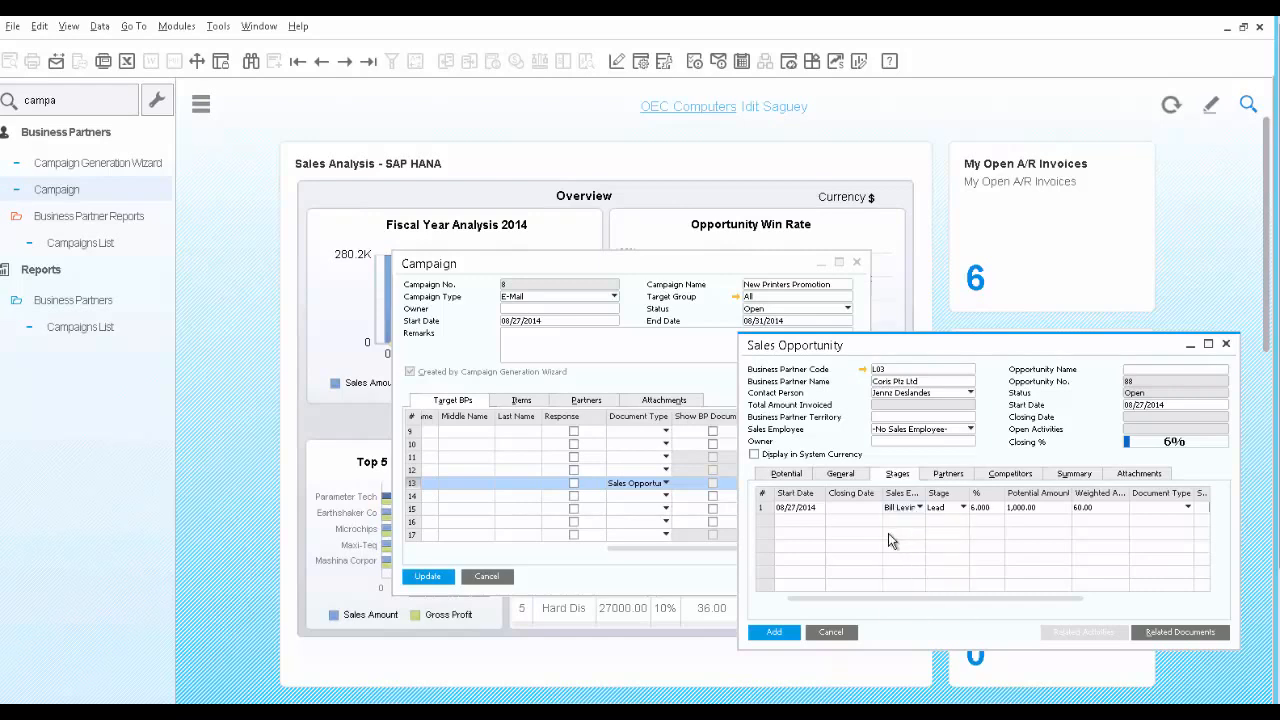
pyautogui.click(772, 632)
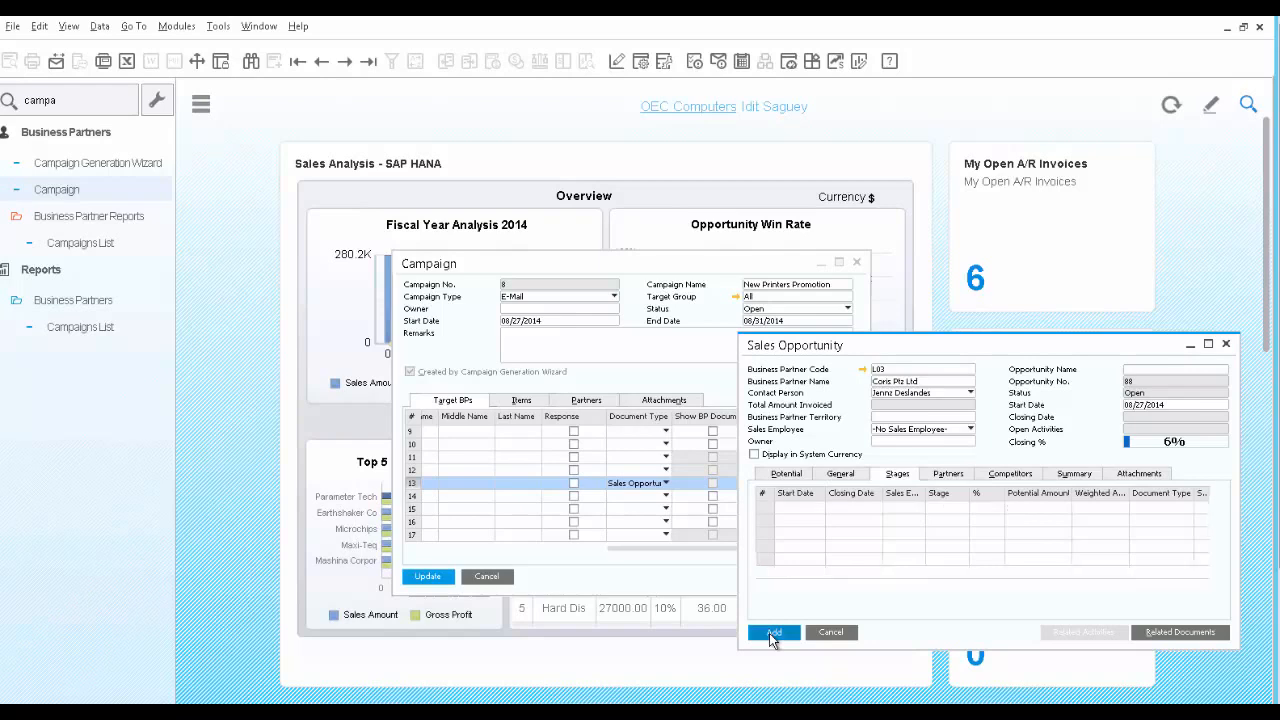
pyautogui.click(427, 578)
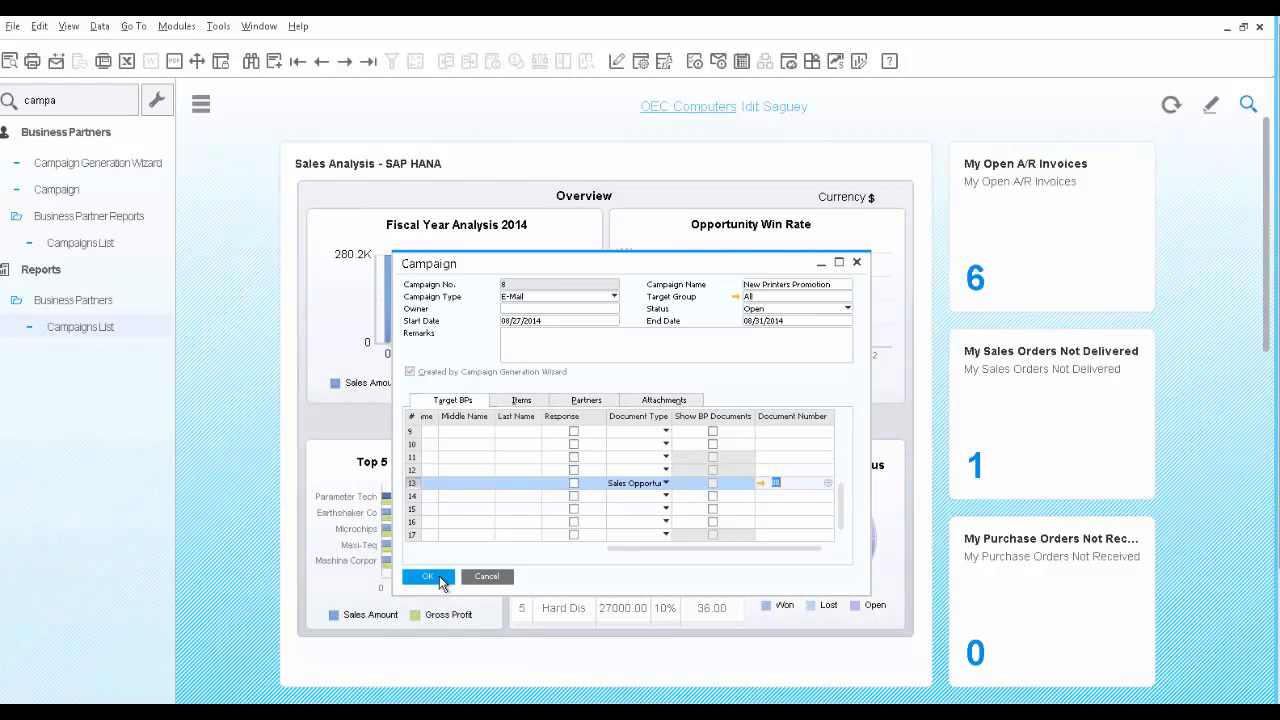
# Run the Campaigns List report for all campaigns using the default selection criteria
pyautogui.click(102, 332)
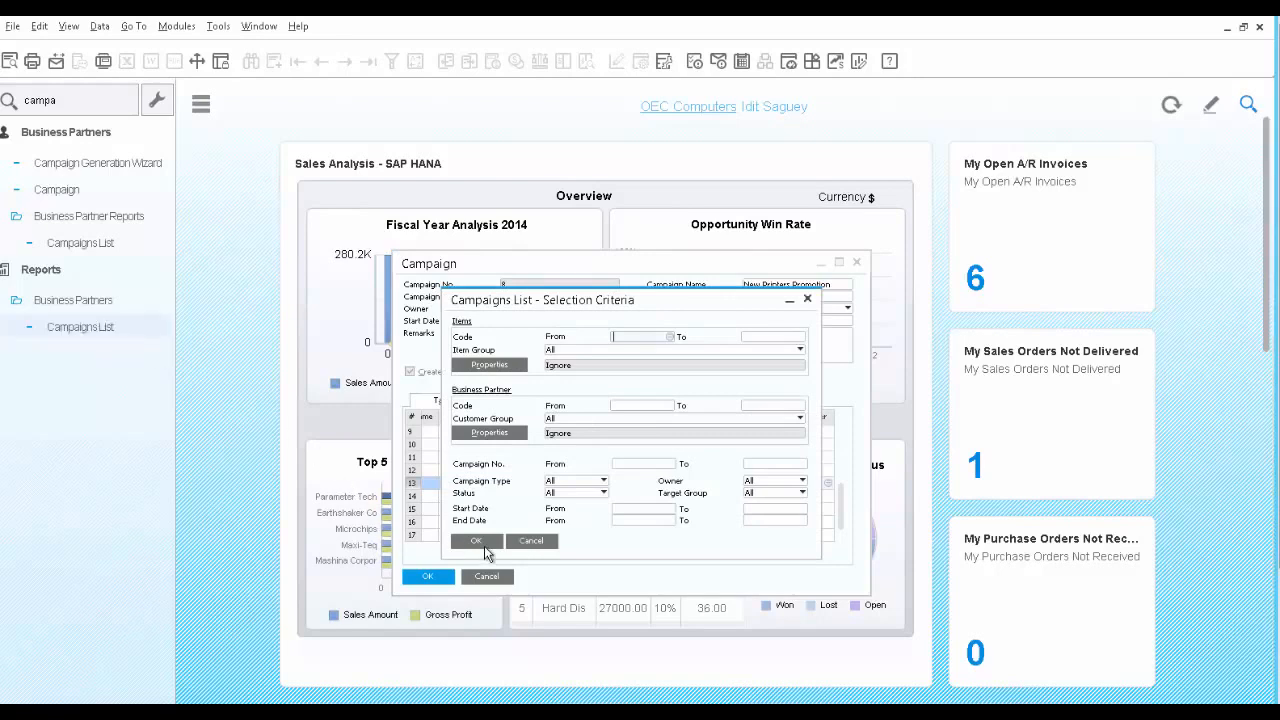
pyautogui.click(485, 548)
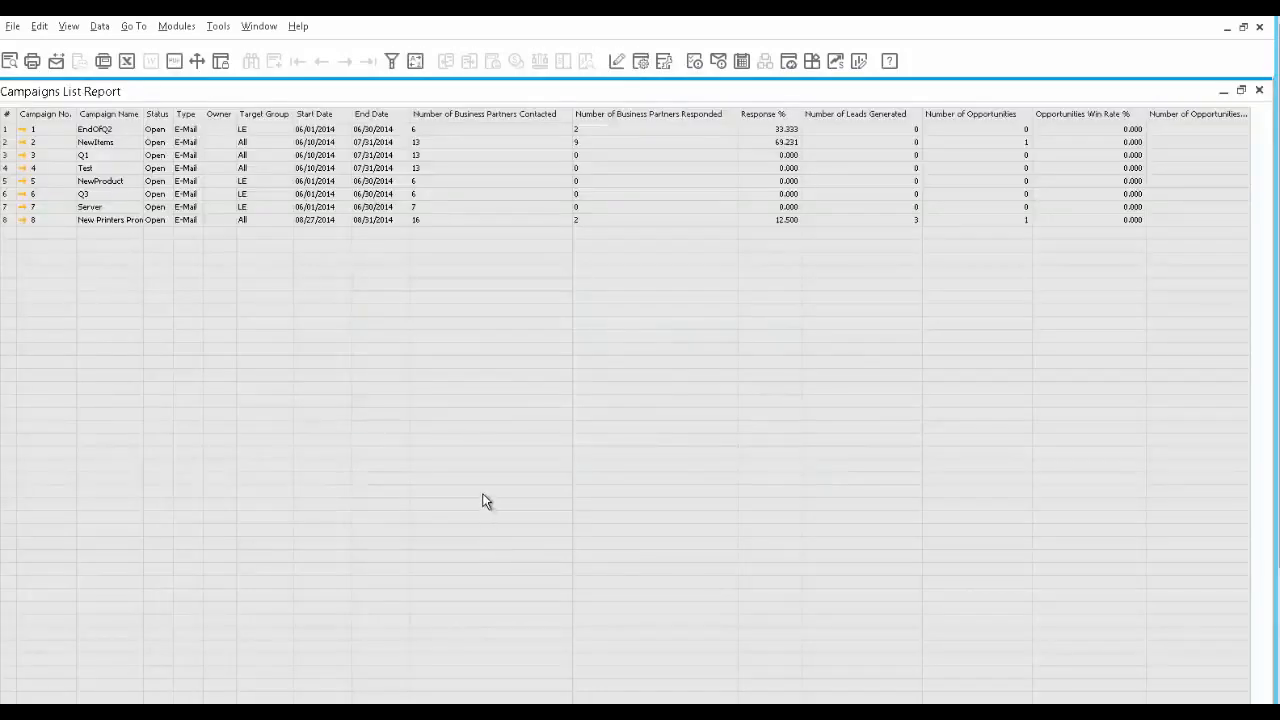